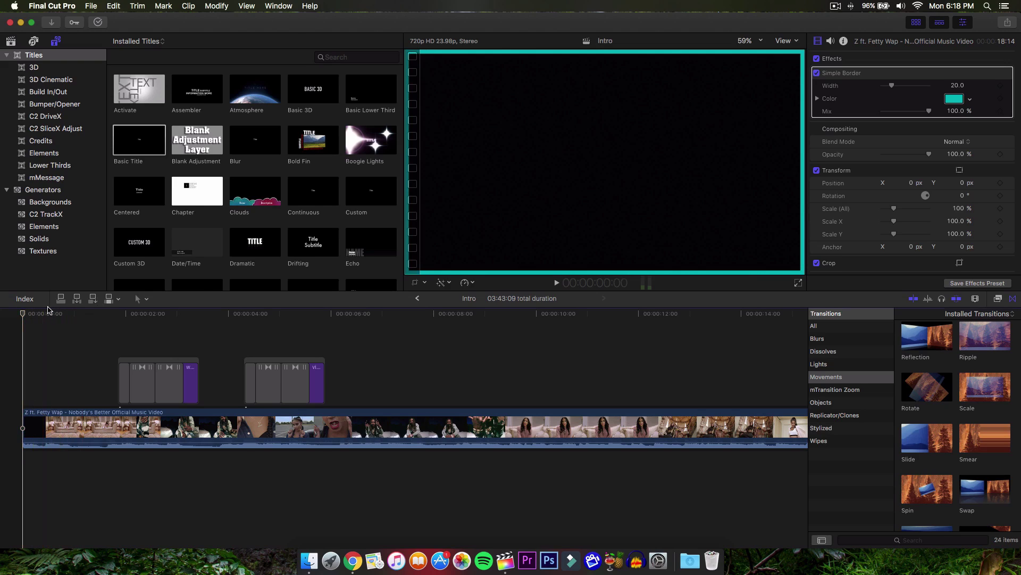
- Play the finished intro full screen from the start of the timeline
drag(48, 310, 34, 318)
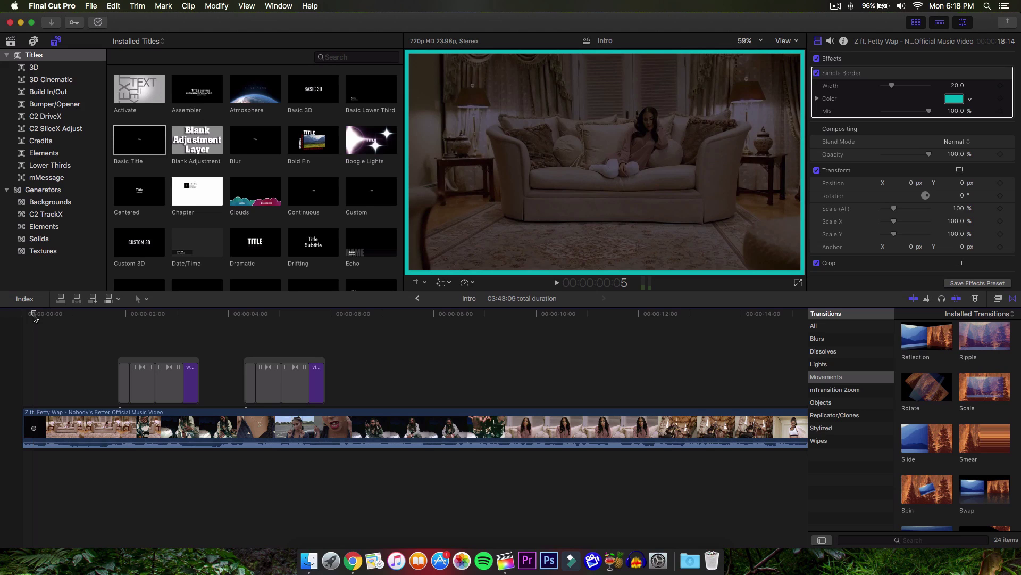
drag(34, 314, 23, 315)
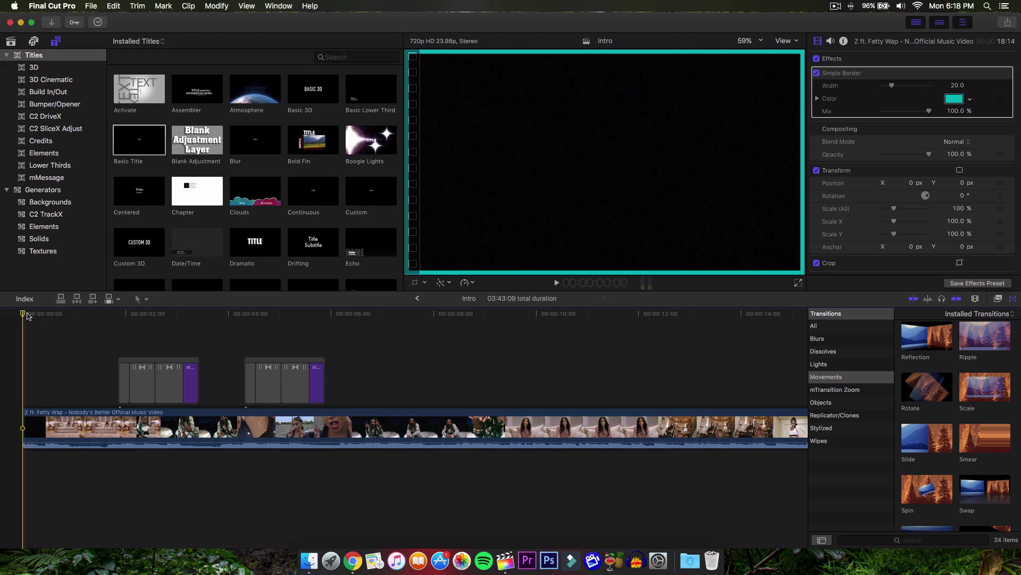
key(super+shift+f)
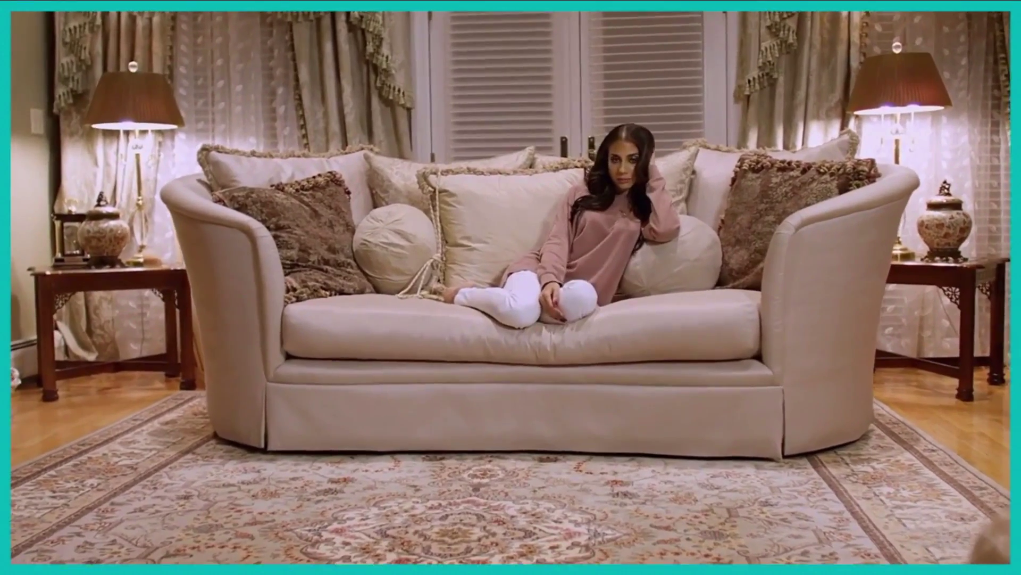
key(XF86AudioRaiseVolume)
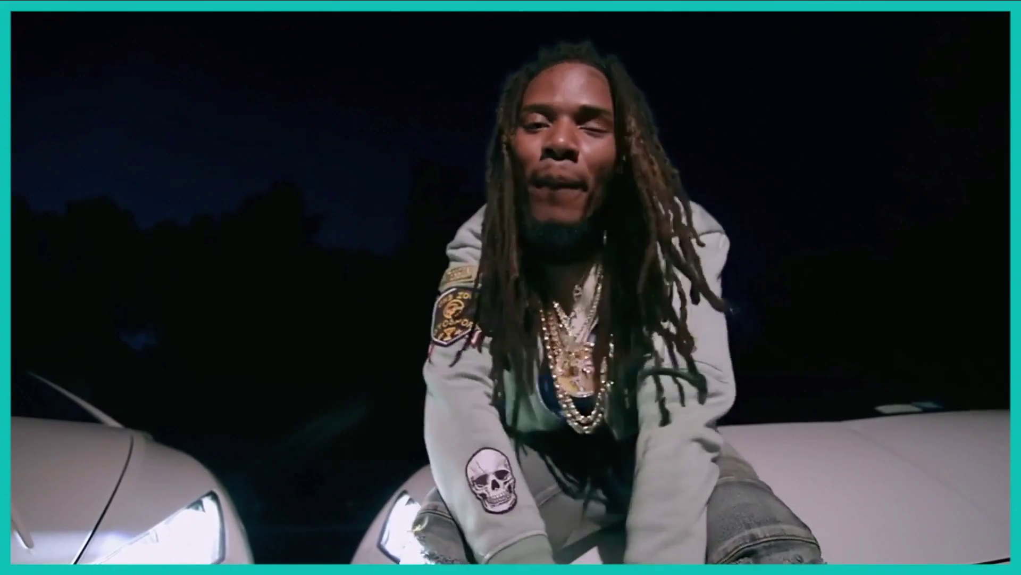
key(Escape)
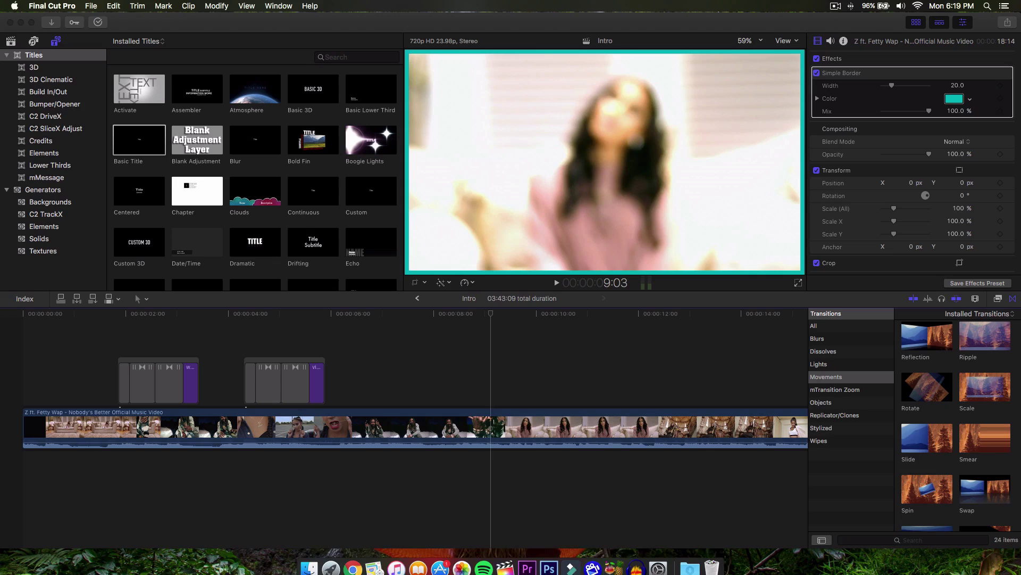
- Scrub through the intro's animated title sections above the music video clip
click(79, 327)
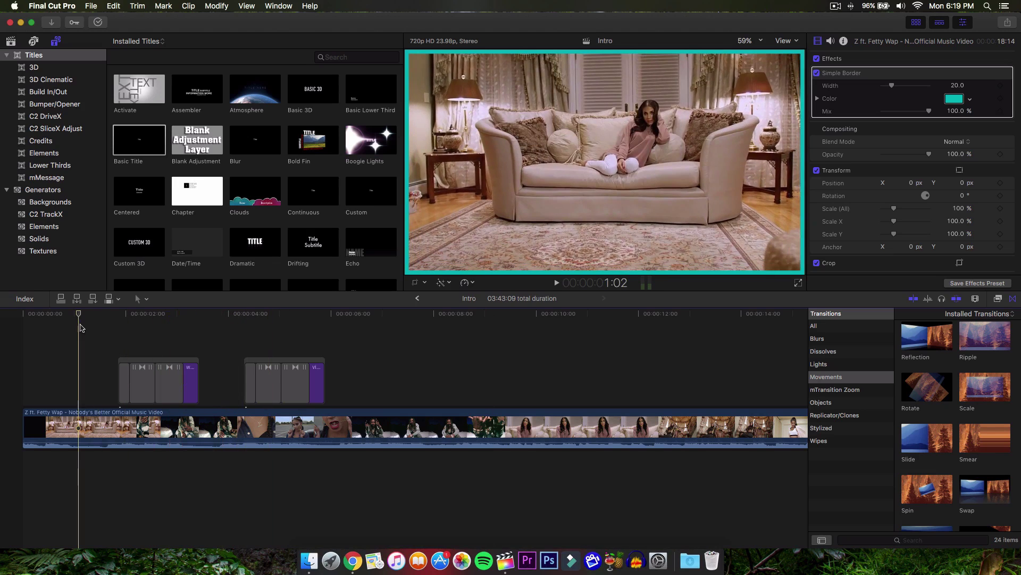
drag(111, 315, 183, 318)
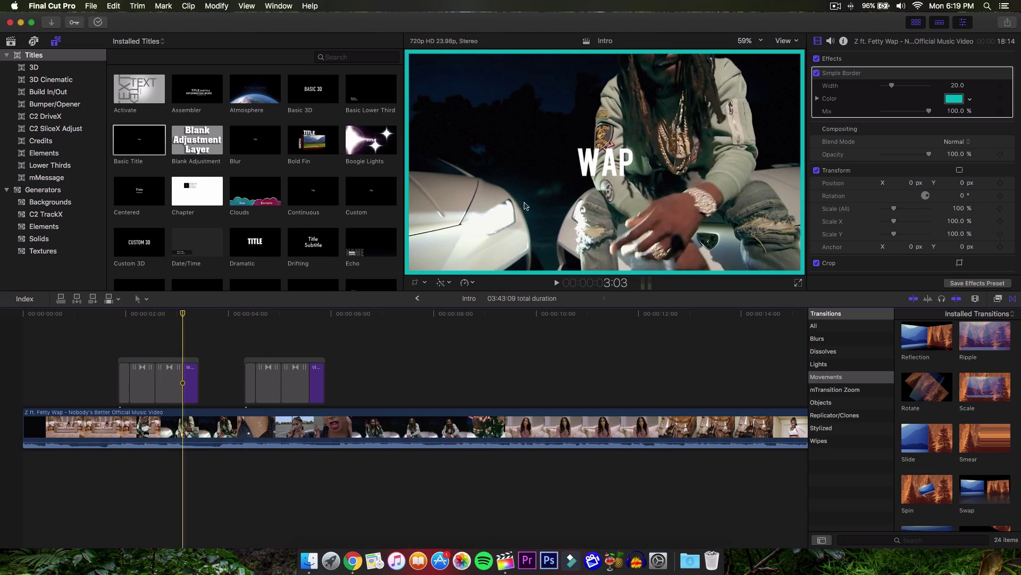
click(190, 314)
drag(191, 315, 274, 317)
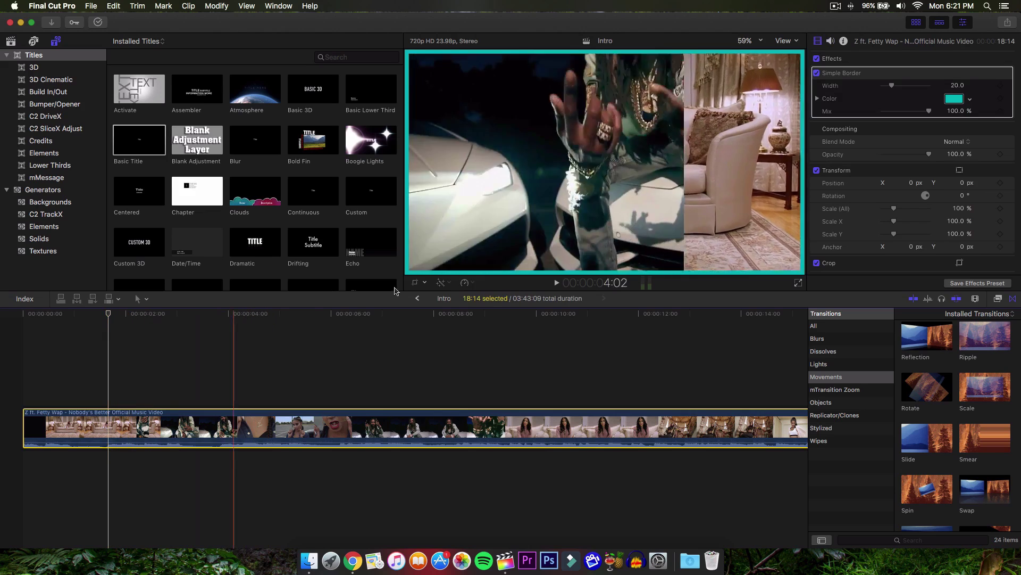
- Replace the music video clip's teal border by deleting it and applying a new Simple Border from the Stylize video effects
click(960, 73)
key(Delete)
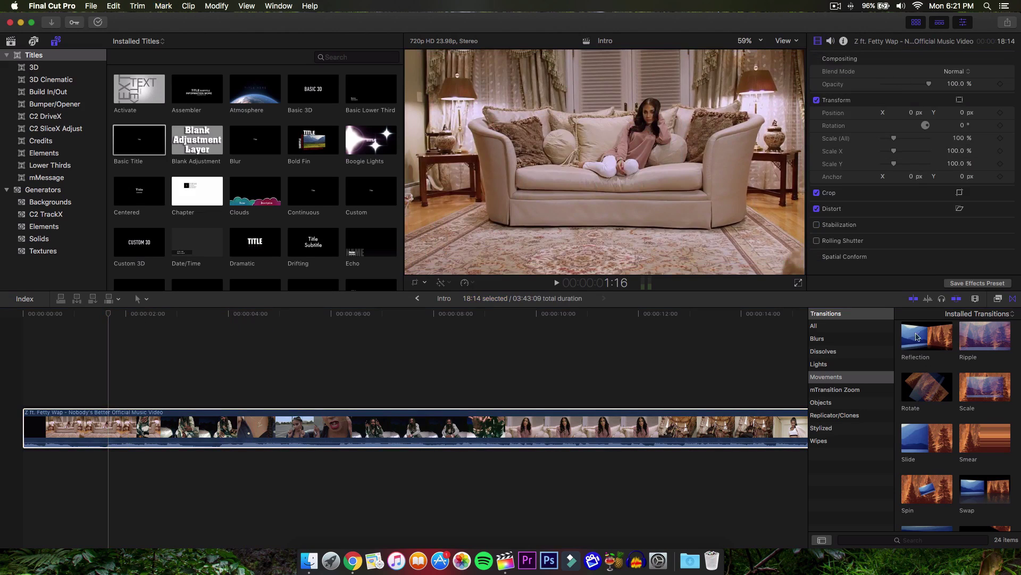
click(998, 300)
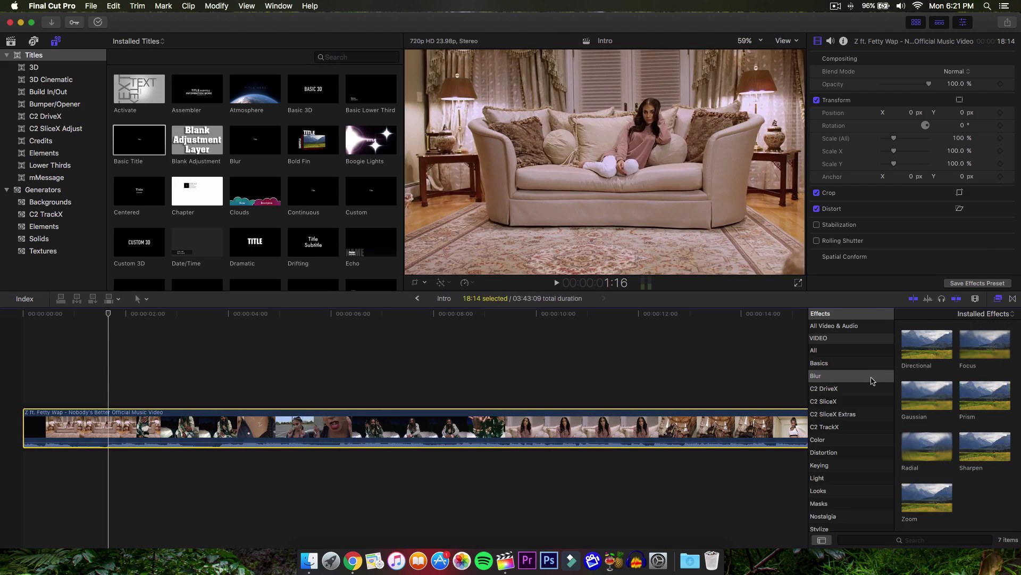
scroll(830, 399, down, 5)
scroll(839, 395, up, 3)
click(839, 419)
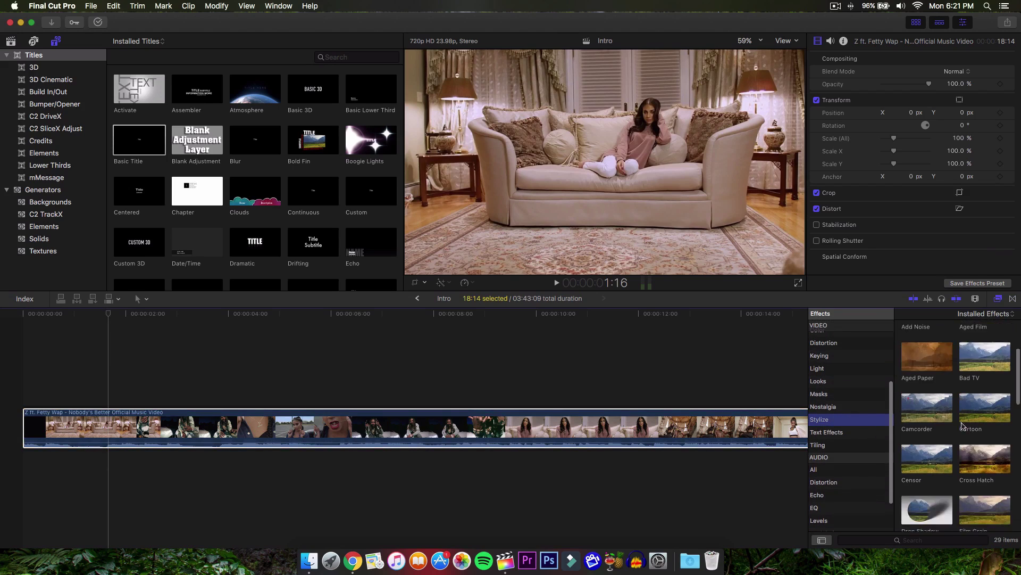
scroll(963, 426, down, 5)
scroll(963, 425, down, 4)
click(977, 365)
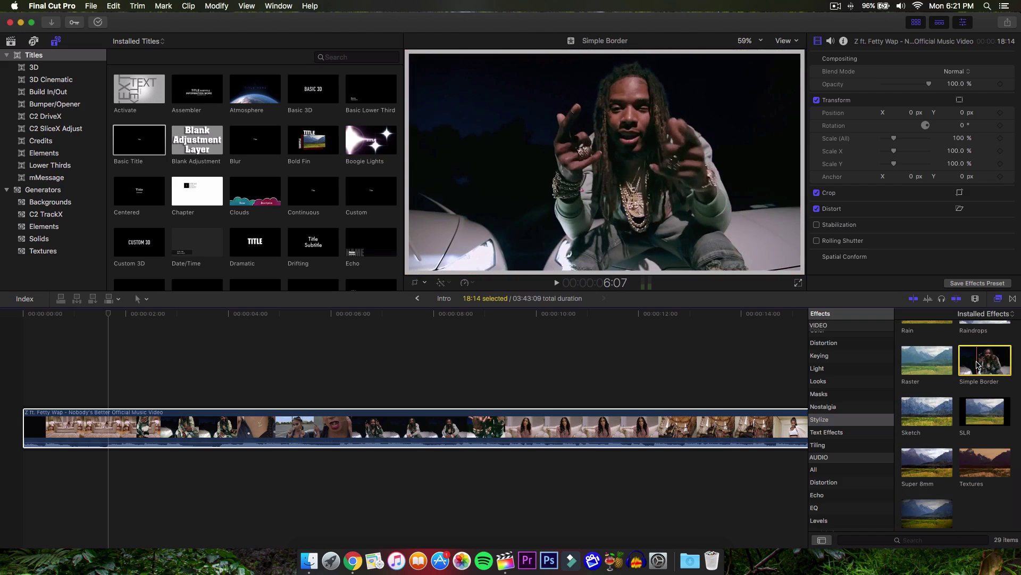
drag(977, 365, 126, 424)
click(126, 424)
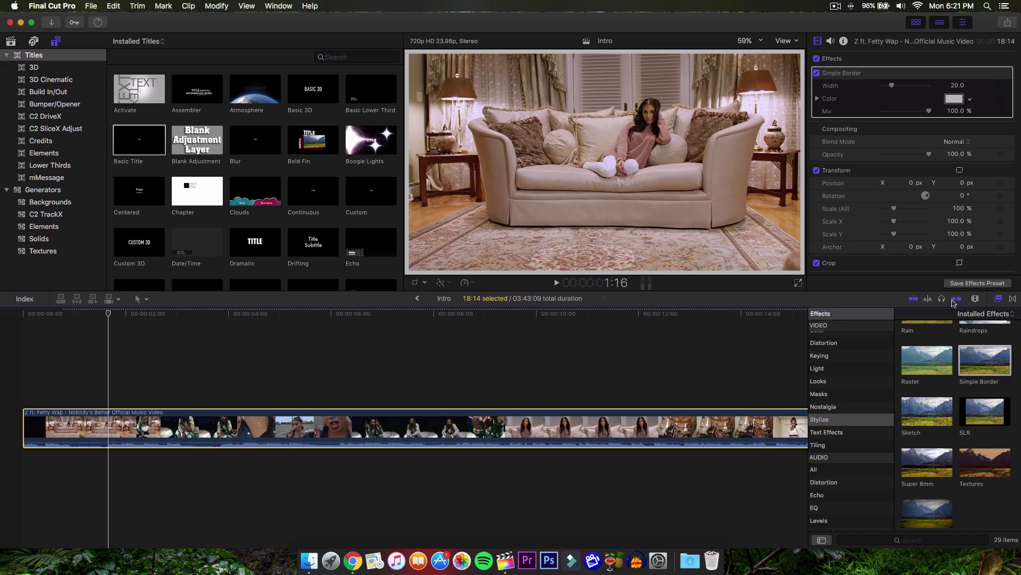
- Hide and reshow the inspector, and switch the Simple Border effect off and on to compare the clip
click(964, 22)
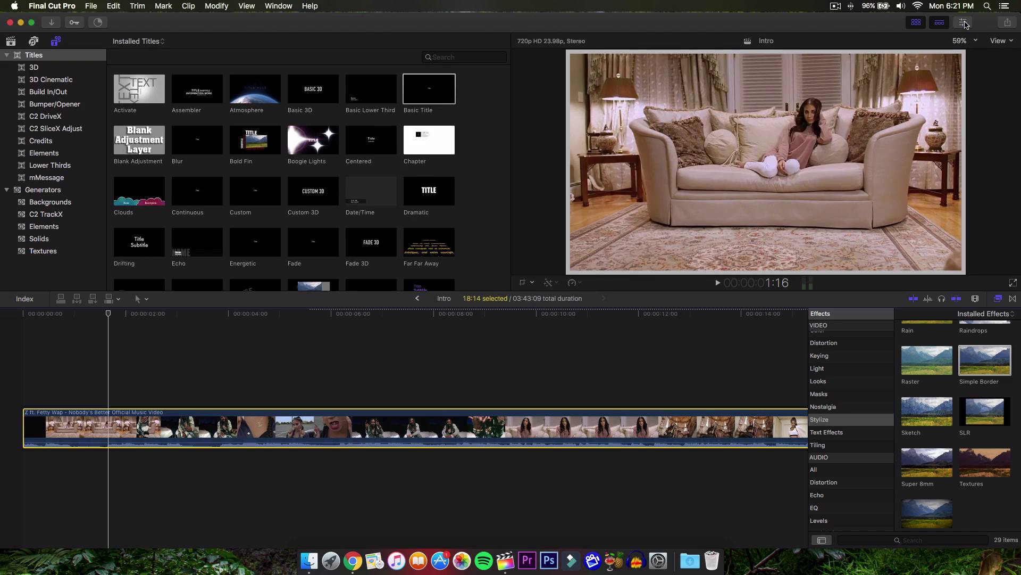
click(964, 23)
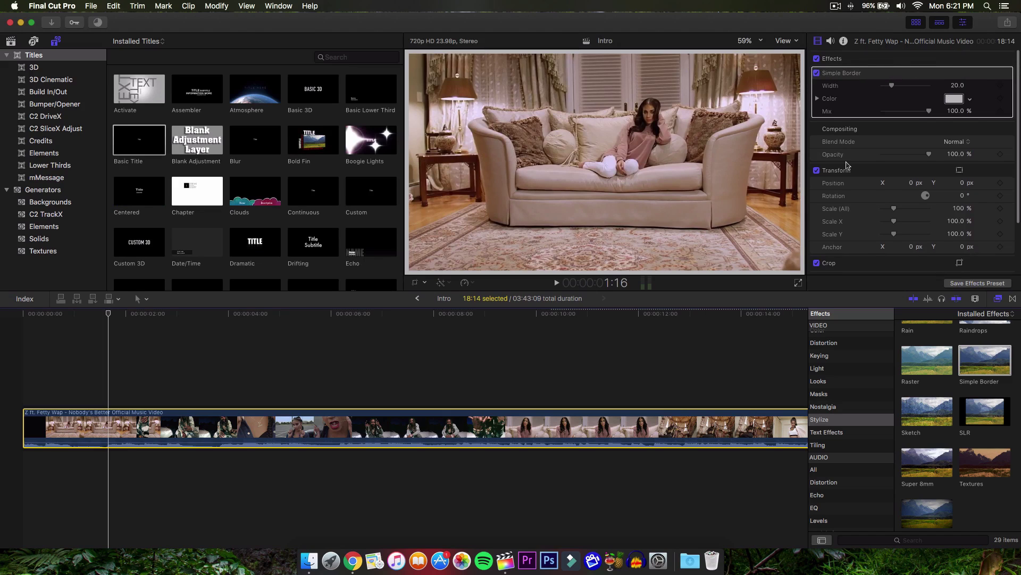
scroll(848, 164, down, 3)
scroll(849, 163, up, 3)
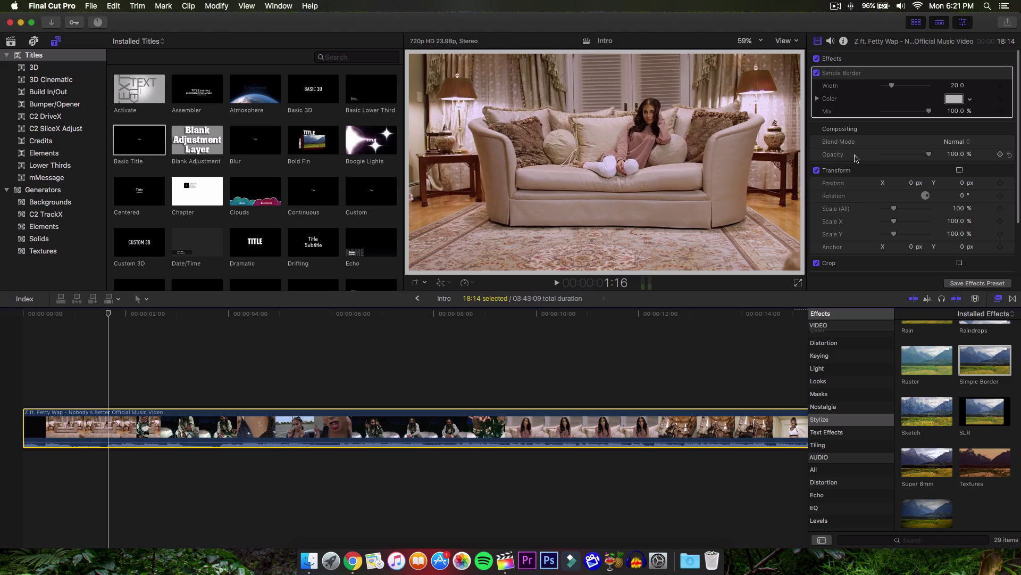
click(832, 73)
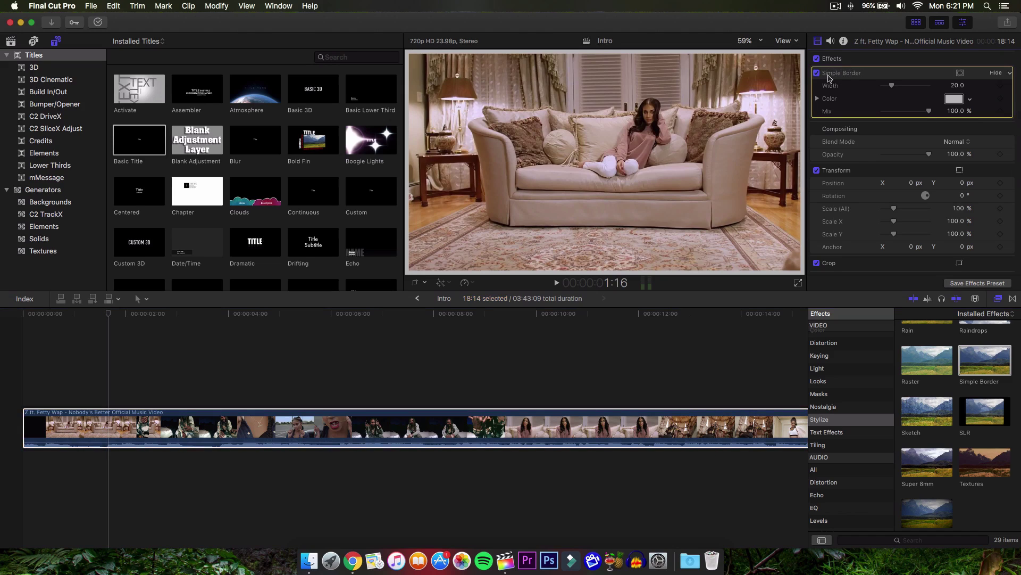
click(817, 74)
click(818, 74)
click(818, 74)
click(818, 74)
- Try the Simple Border's width control and view the individual channel values of its colour
mouse_move(895, 89)
mouse_down()
mouse_move(915, 86)
mouse_move(893, 86)
mouse_up()
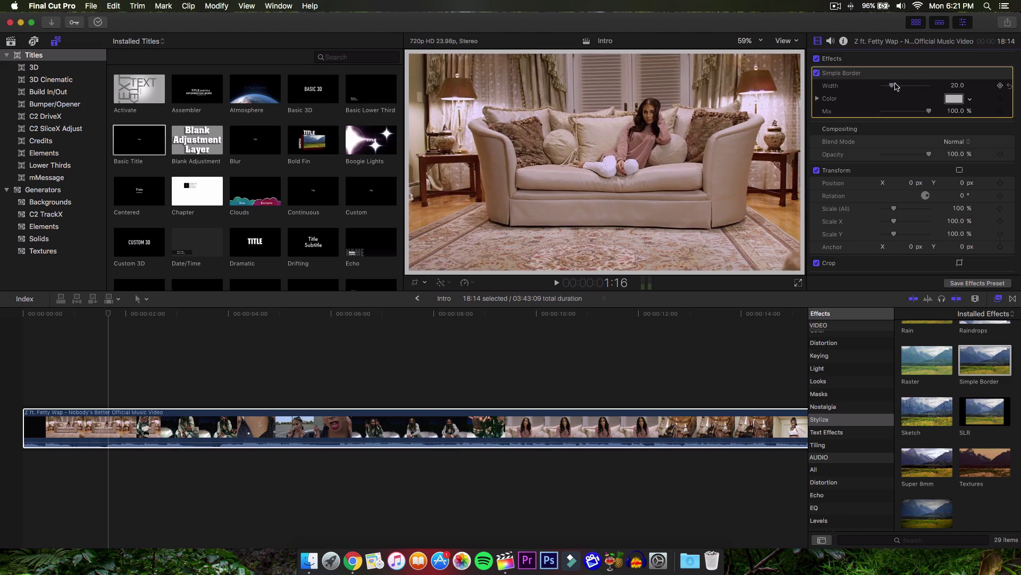
click(818, 98)
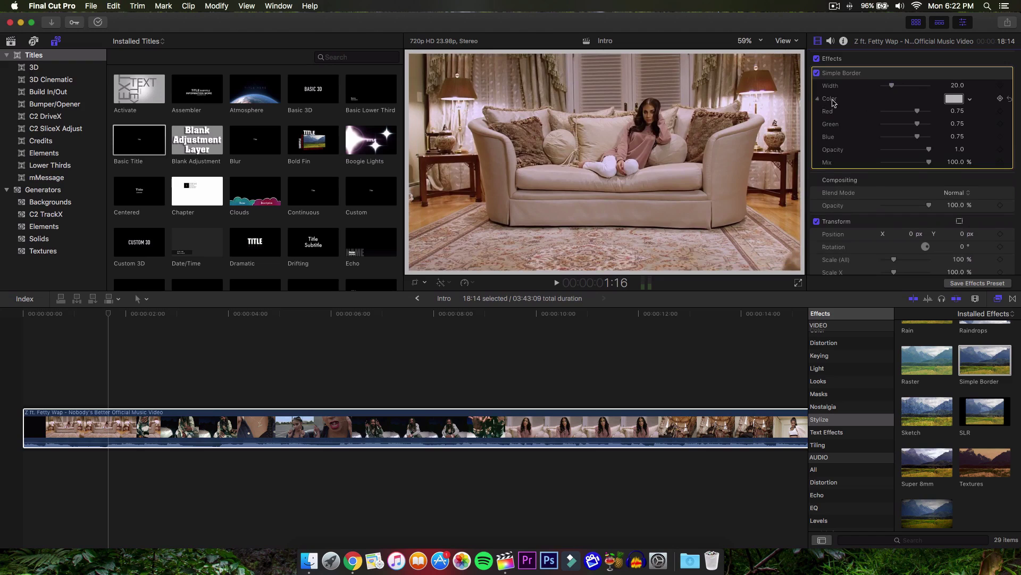
click(819, 99)
- Set the Simple Border's colour to light pink with the colour wheel
click(952, 99)
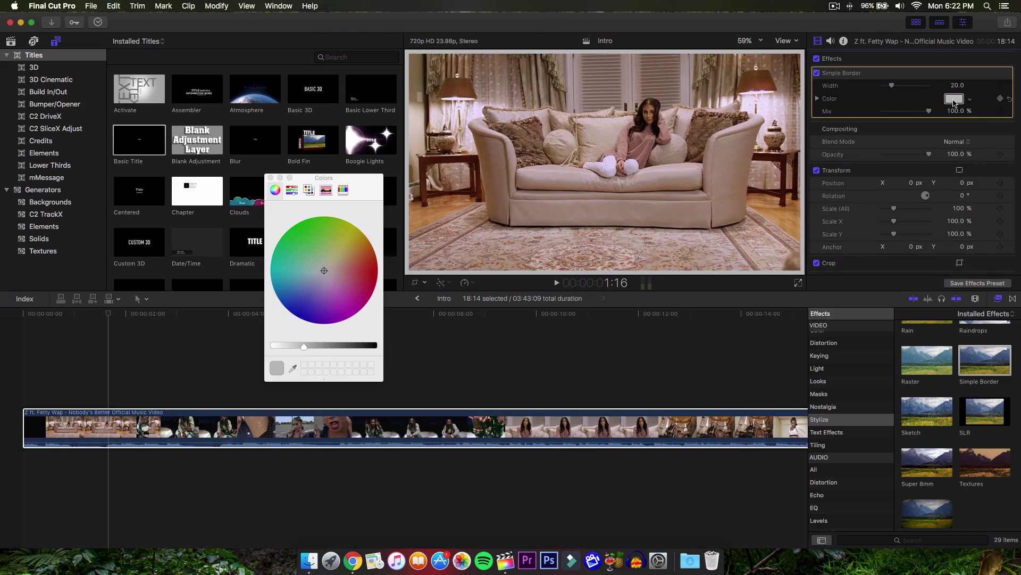
drag(340, 177, 361, 136)
drag(351, 250, 318, 218)
drag(323, 303, 292, 305)
click(313, 215)
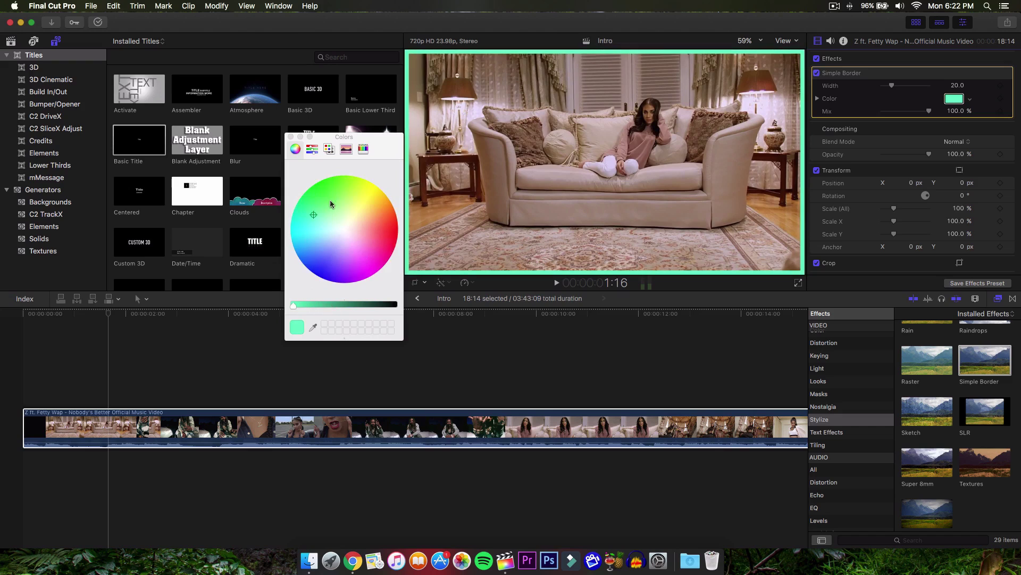
drag(330, 211, 362, 227)
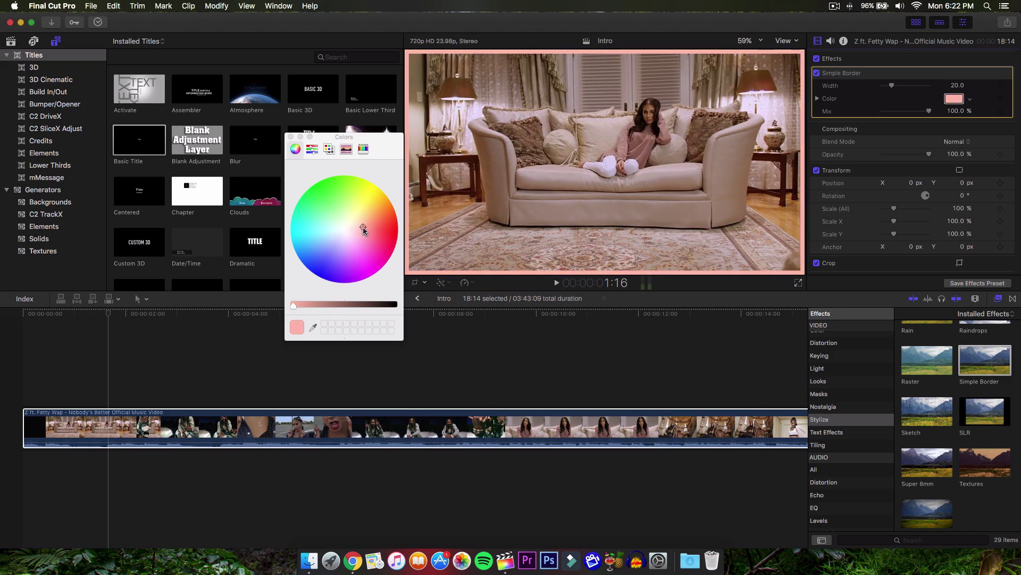
click(290, 136)
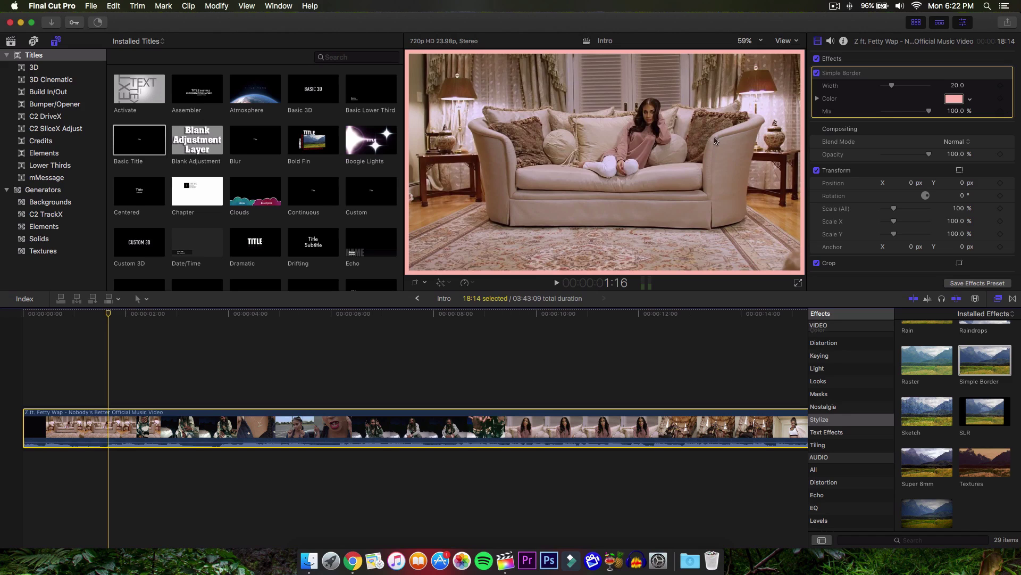
scroll(691, 369, right, 10)
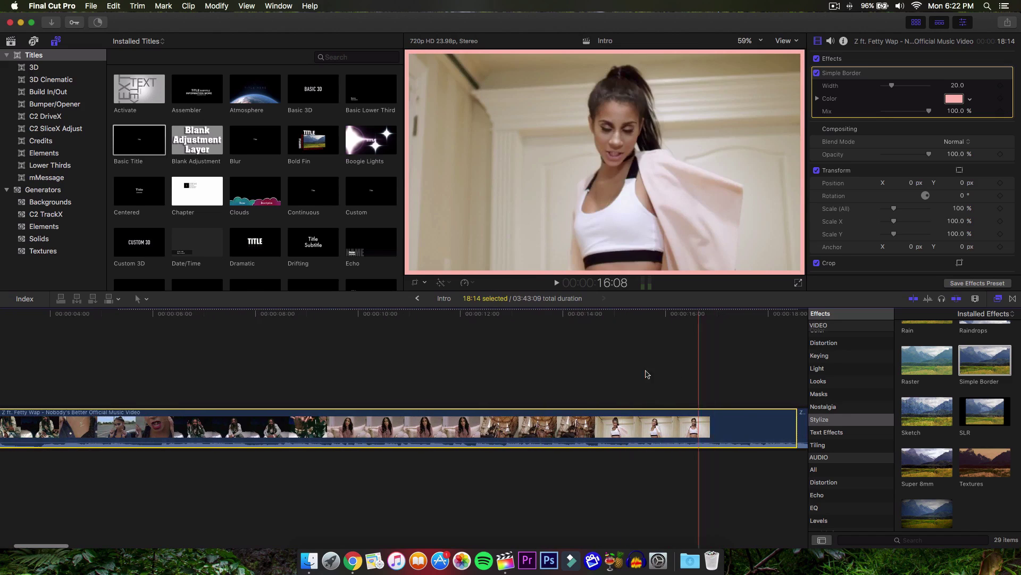
scroll(481, 370, left, 8)
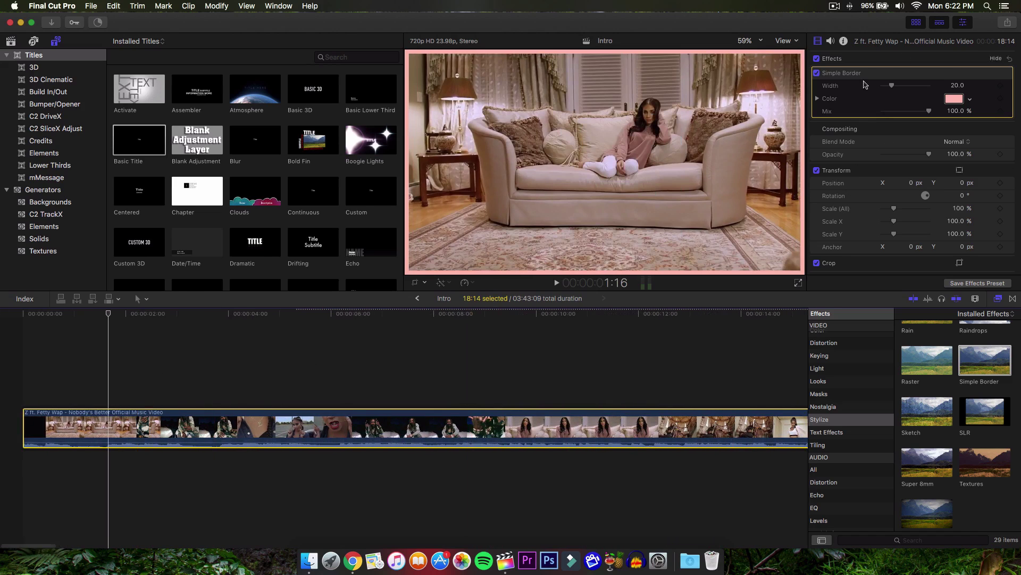
mouse_move(931, 114)
mouse_down()
mouse_move(892, 113)
mouse_move(935, 112)
mouse_up()
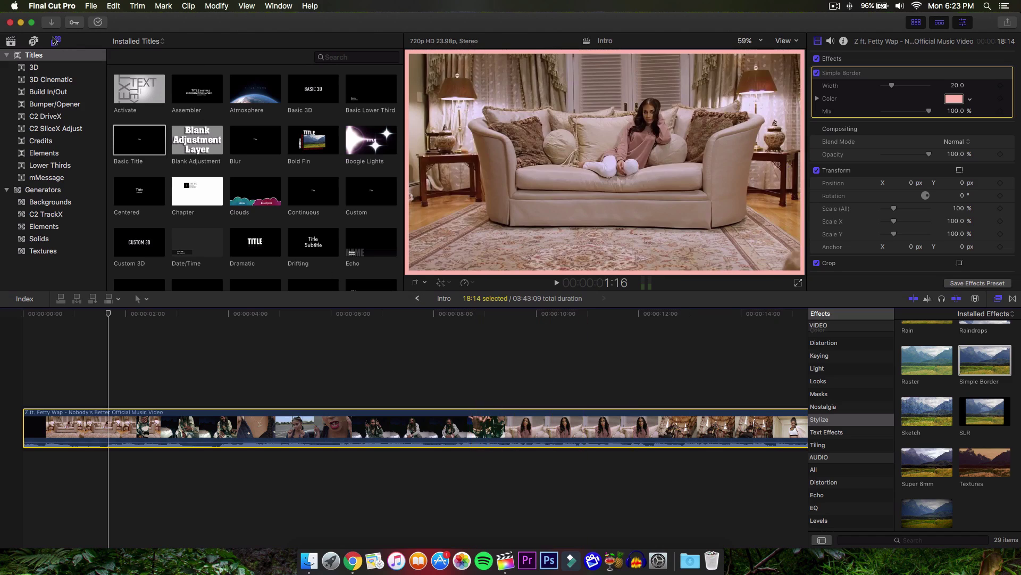
- Add a Basic Title above the music video clip and align its start to 1:21 on the timeline
click(33, 55)
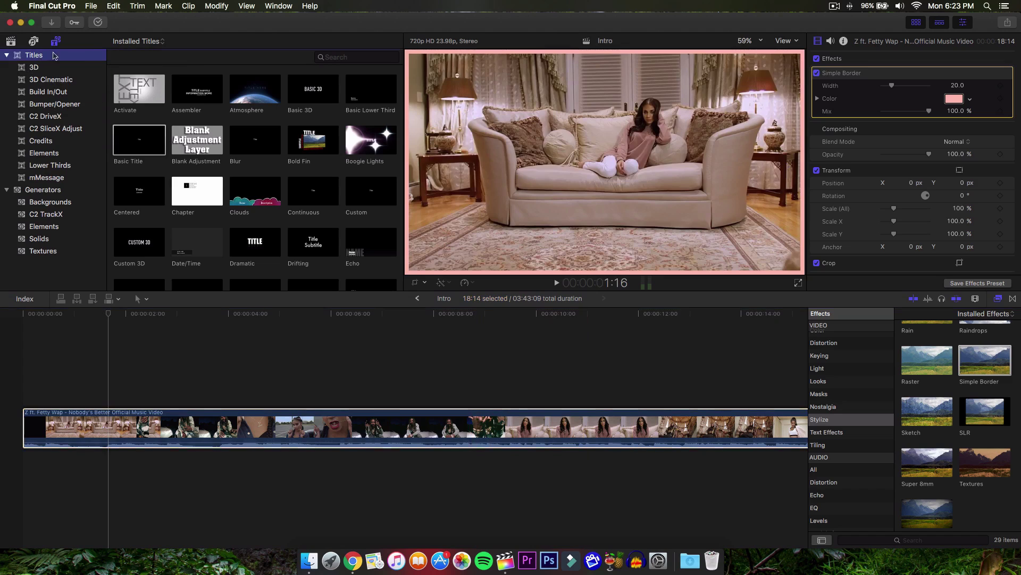
drag(144, 125, 111, 375)
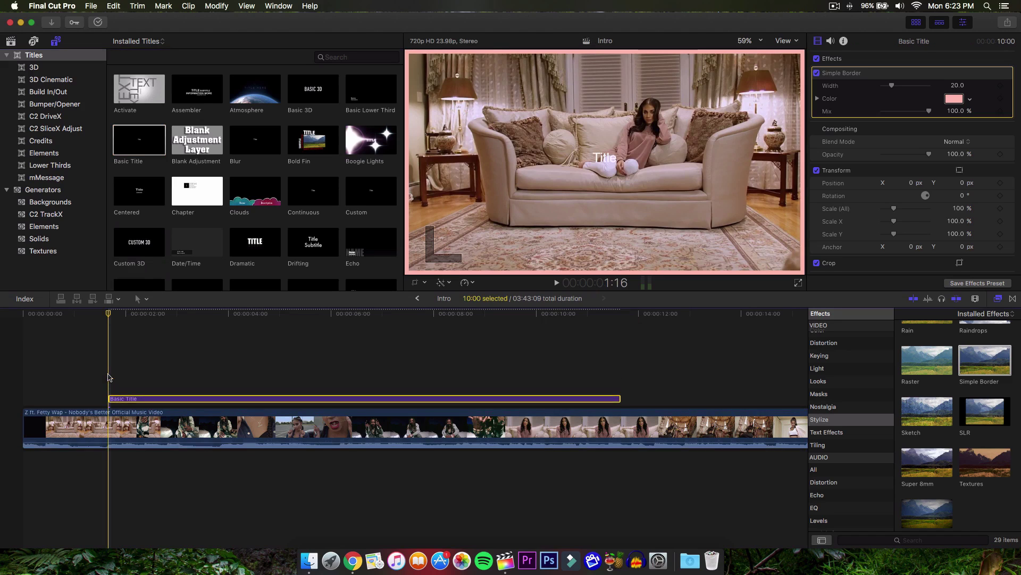
click(98, 318)
mouse_move(98, 317)
mouse_down()
mouse_move(75, 317)
mouse_move(107, 317)
mouse_move(91, 317)
mouse_up()
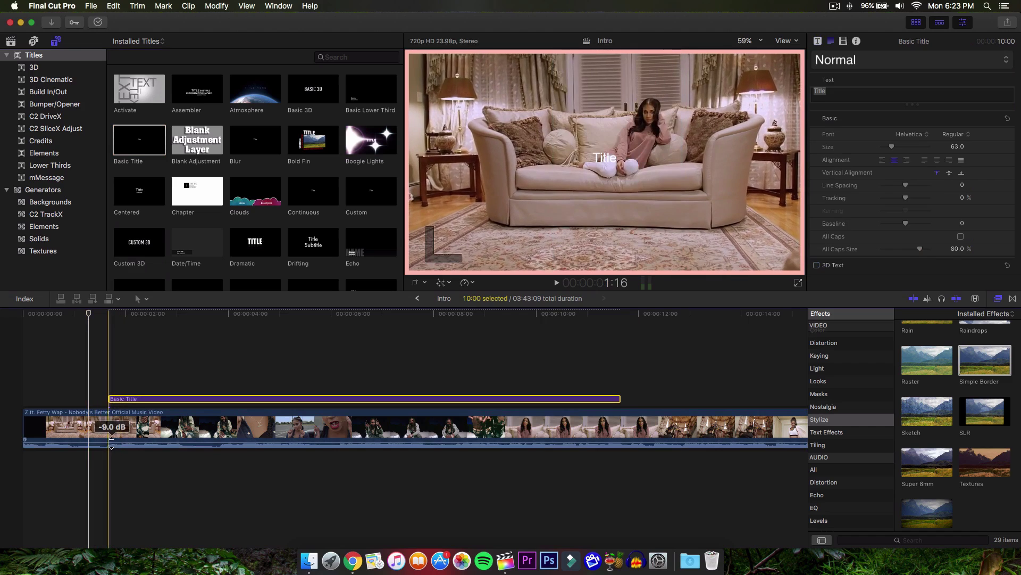
key(space)
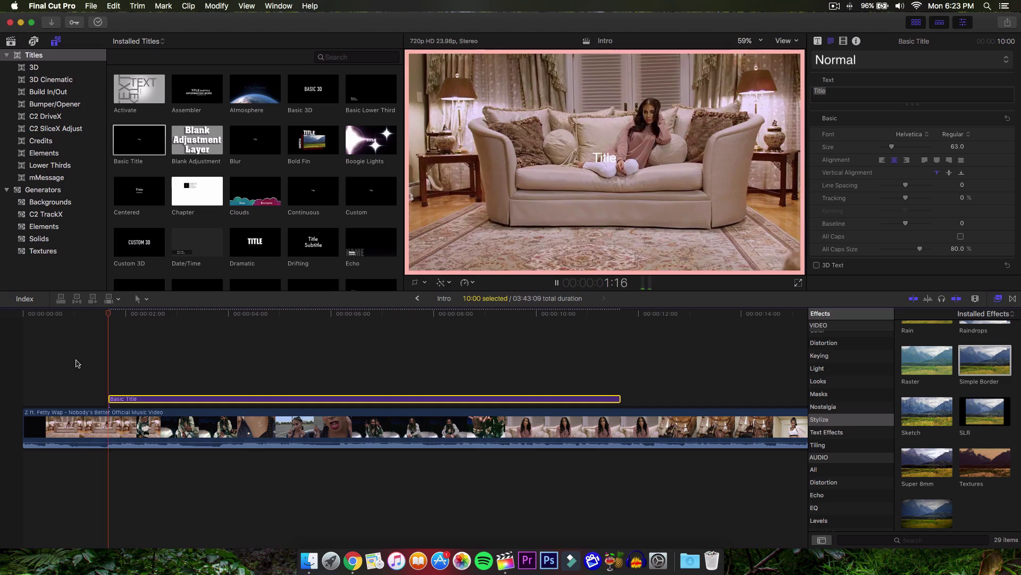
key(space)
drag(133, 400, 144, 400)
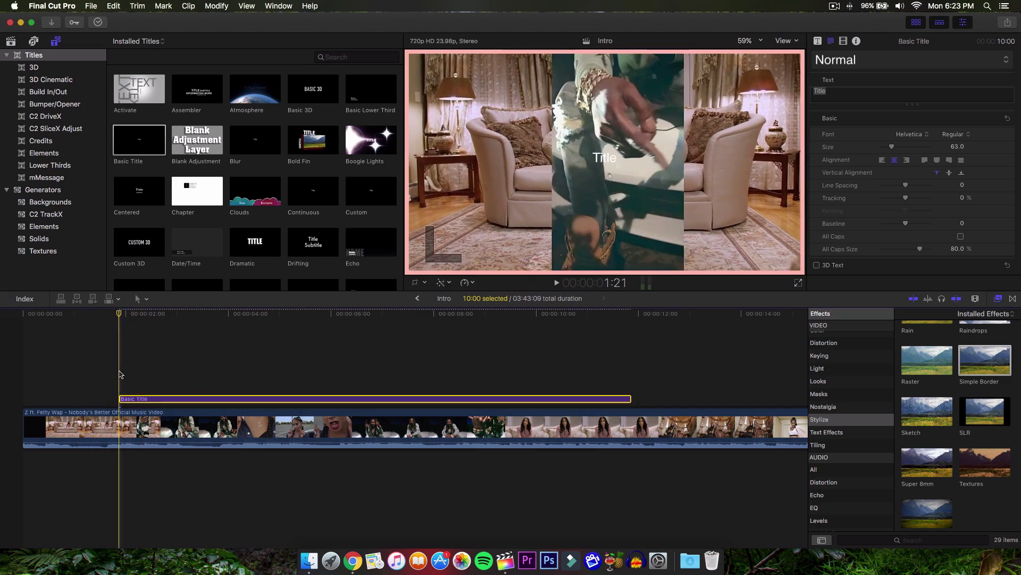
- Split the Basic Title clip at 2:08 on the timeline with the Blade tool
key(space)
click(120, 314)
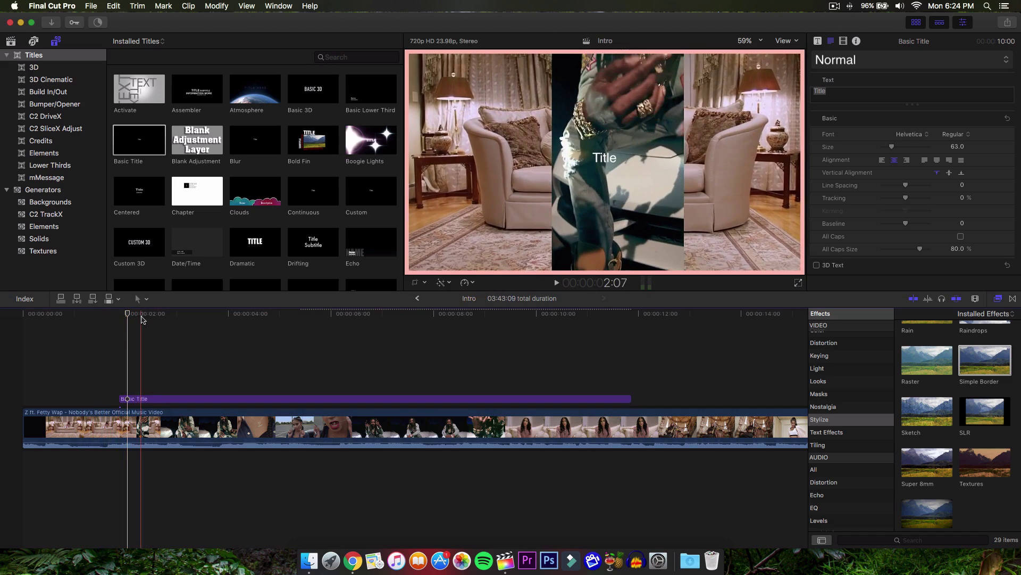
click(142, 401)
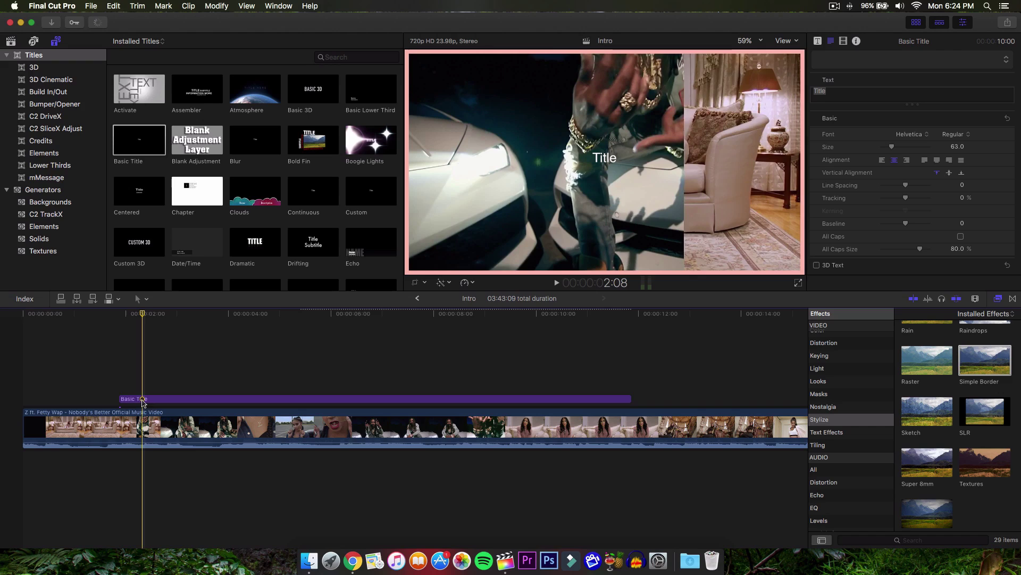
key(b)
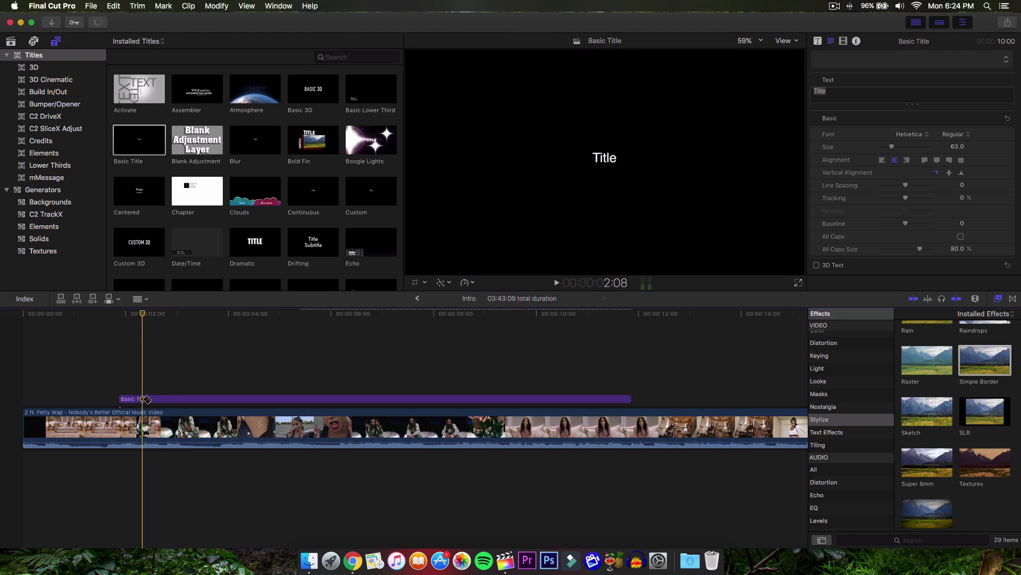
click(147, 398)
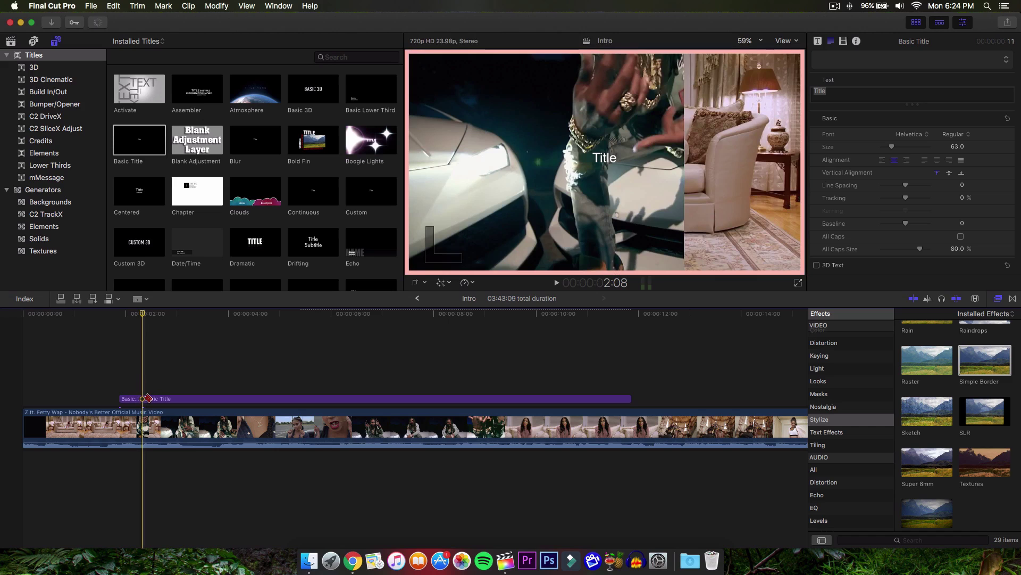
- Delete the long part of the split Basic Title that follows the cut at 2:08
key(a)
click(159, 399)
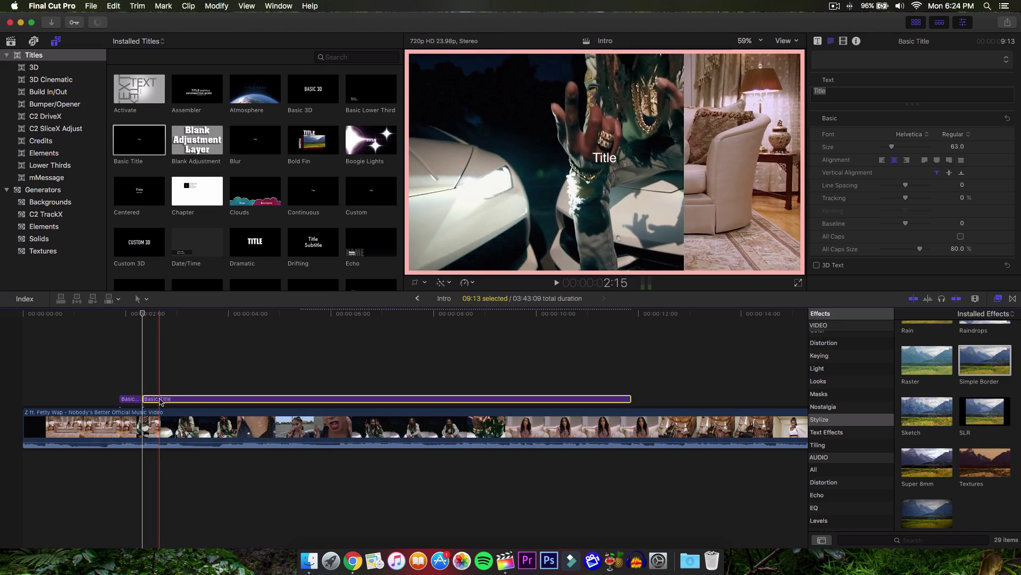
key(BackSpace)
- Duplicate the short Basic Title twice directly after itself on the timeline and play back the section
click(124, 400)
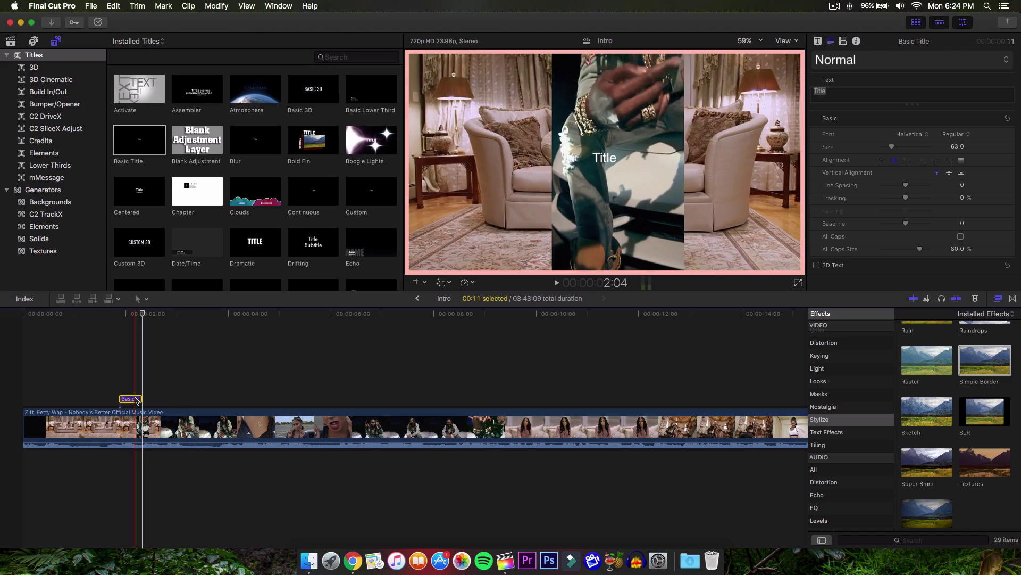
key(super+v)
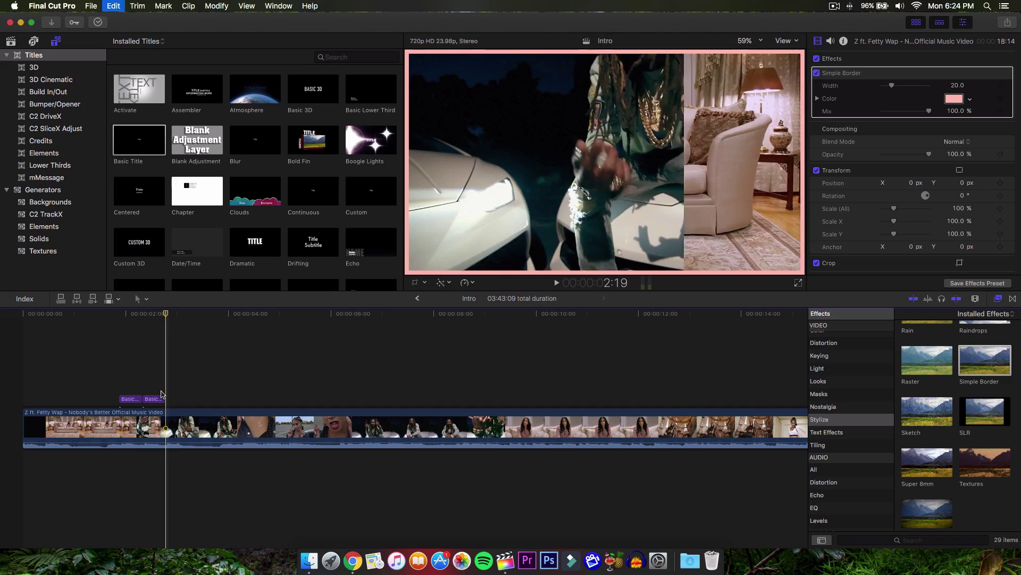
key(super+v)
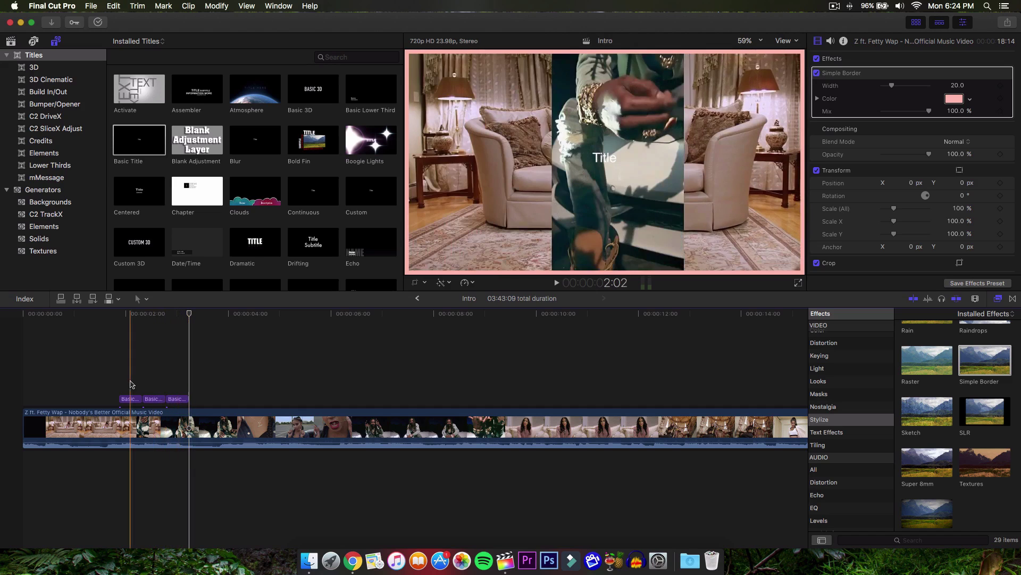
key(space)
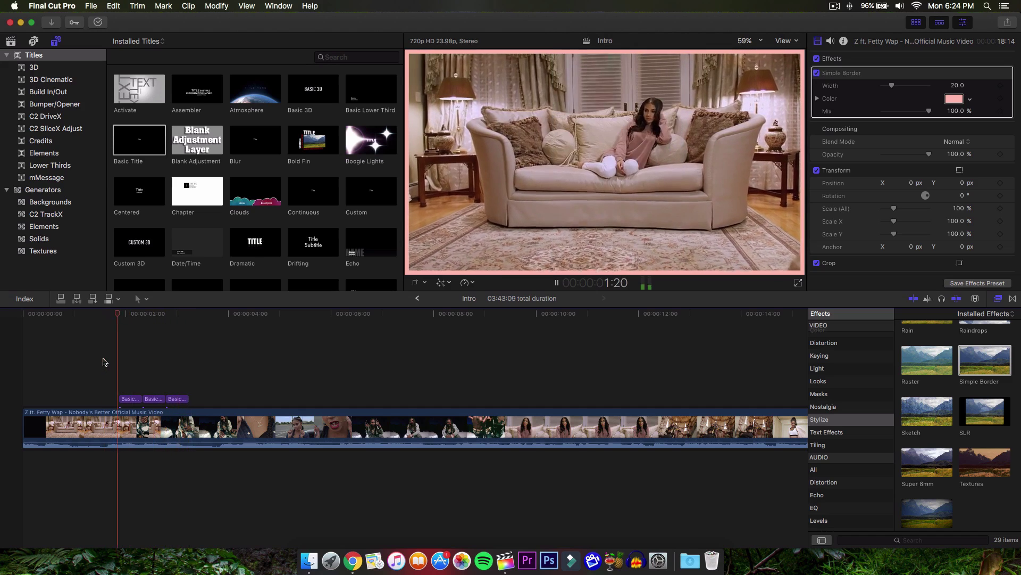
key(space)
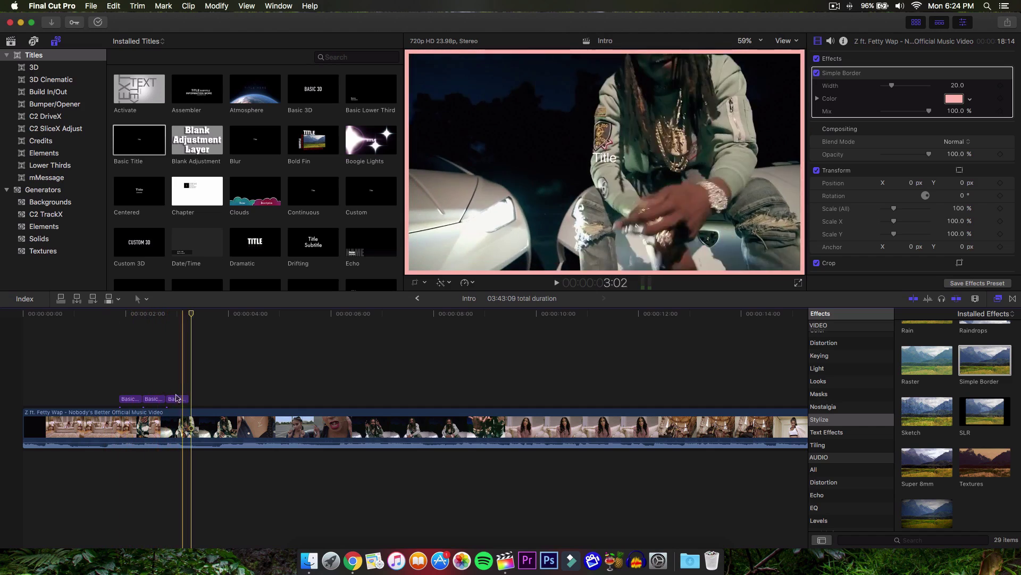
- Change the first title's text to 'z.ft' in the Bebas font at size 149
double_click(128, 400)
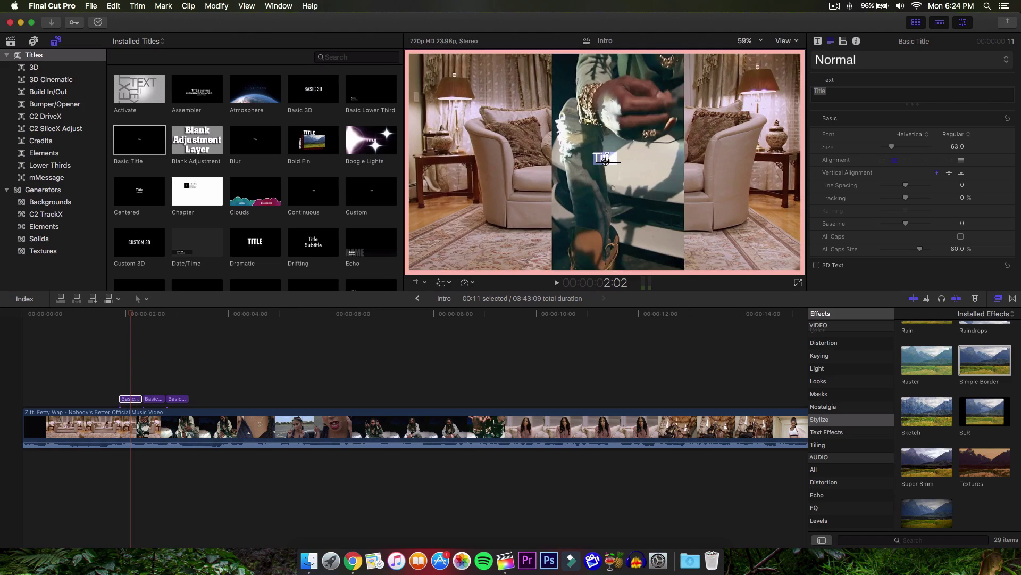
scroll(920, 115, up, 2)
click(911, 135)
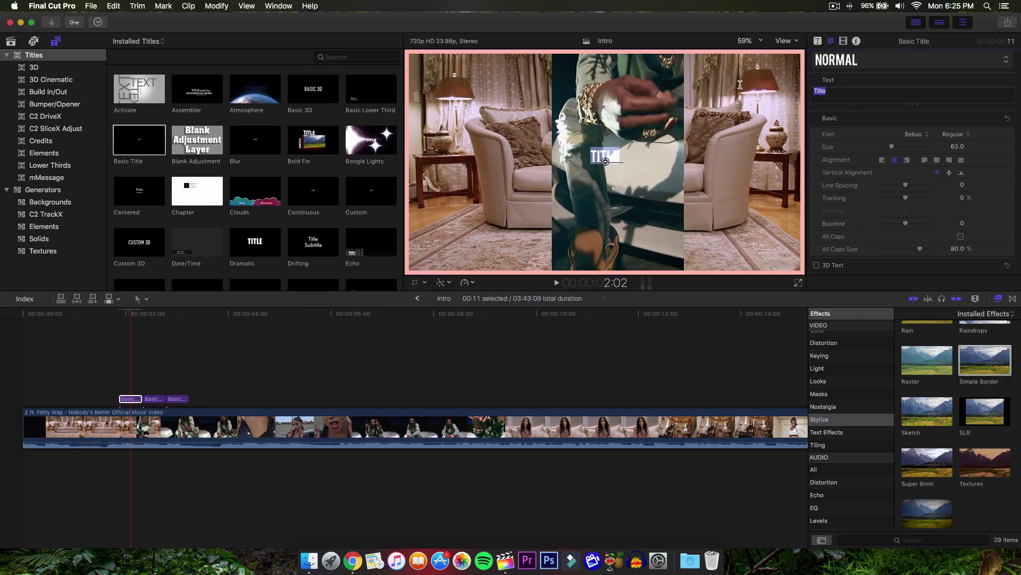
text(z.ft)
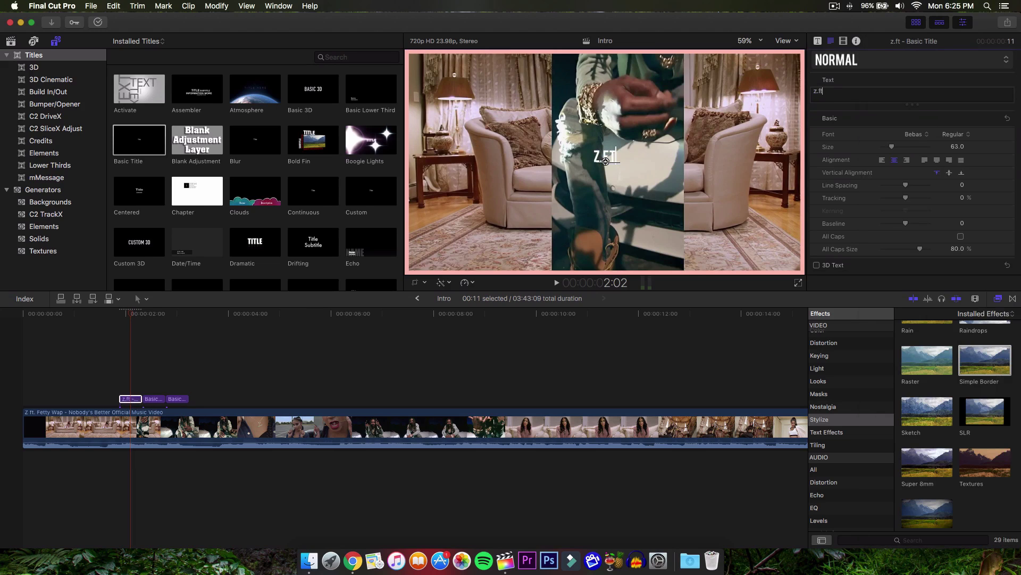
drag(618, 156, 586, 156)
drag(893, 149, 906, 148)
- Move the z.ft title down to the centre of the frame and check the Snapping setting
click(119, 392)
click(134, 398)
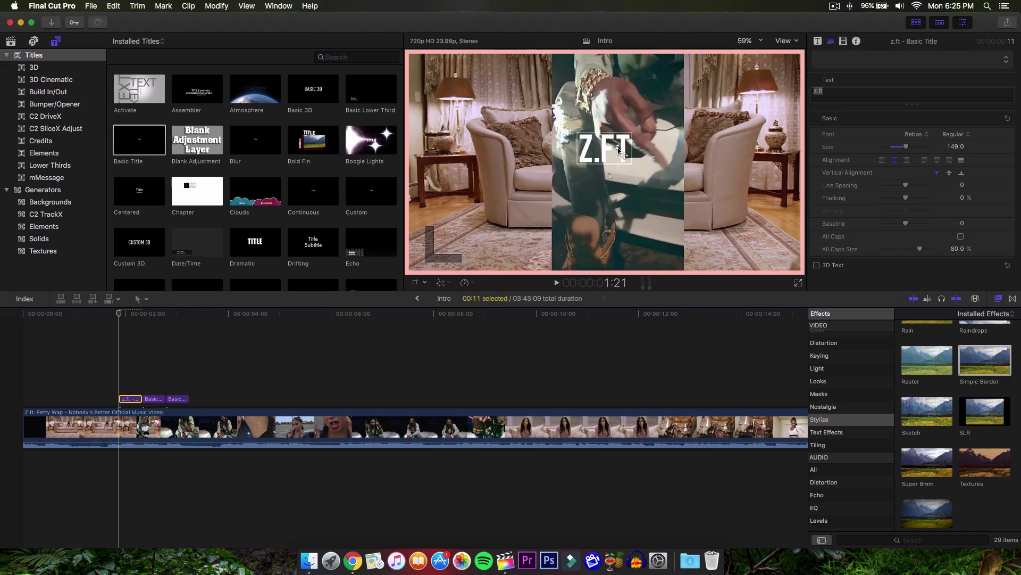
mouse_move(607, 144)
mouse_down()
mouse_move(606, 171)
mouse_move(612, 154)
mouse_up()
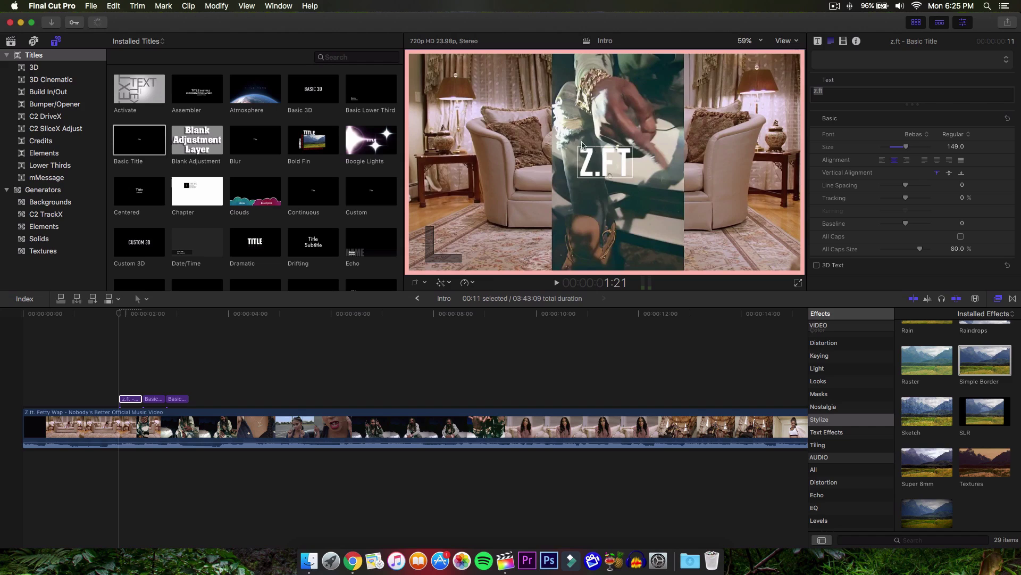
click(275, 6)
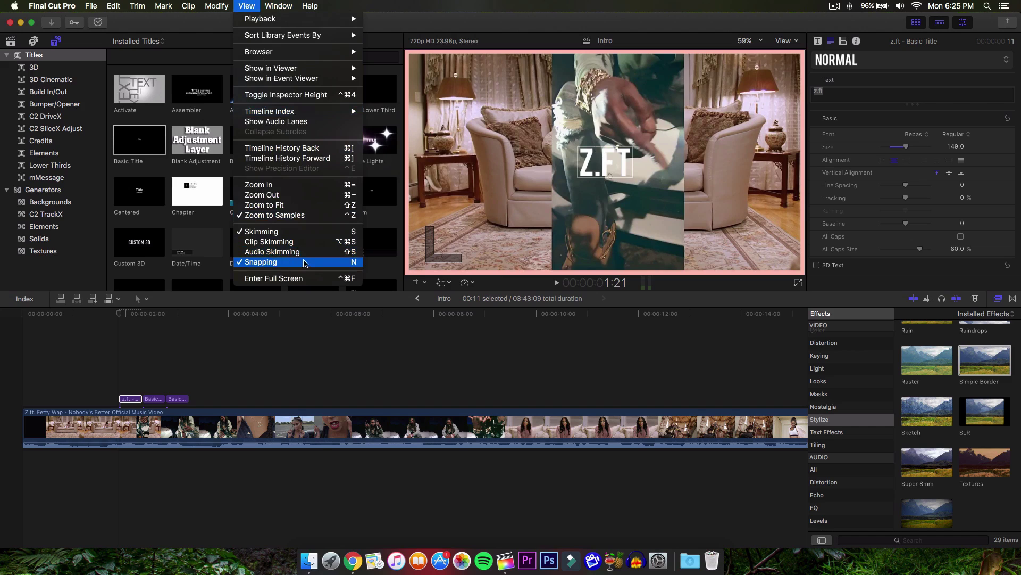
click(305, 262)
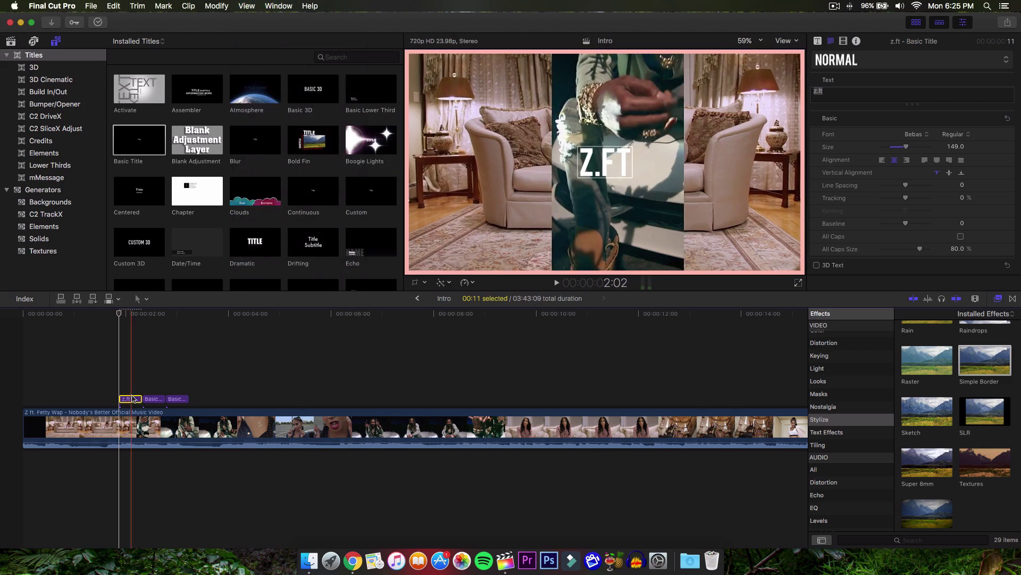
- Replace the two unedited Basic Title copies with two duplicates of the z.ft title
click(150, 391)
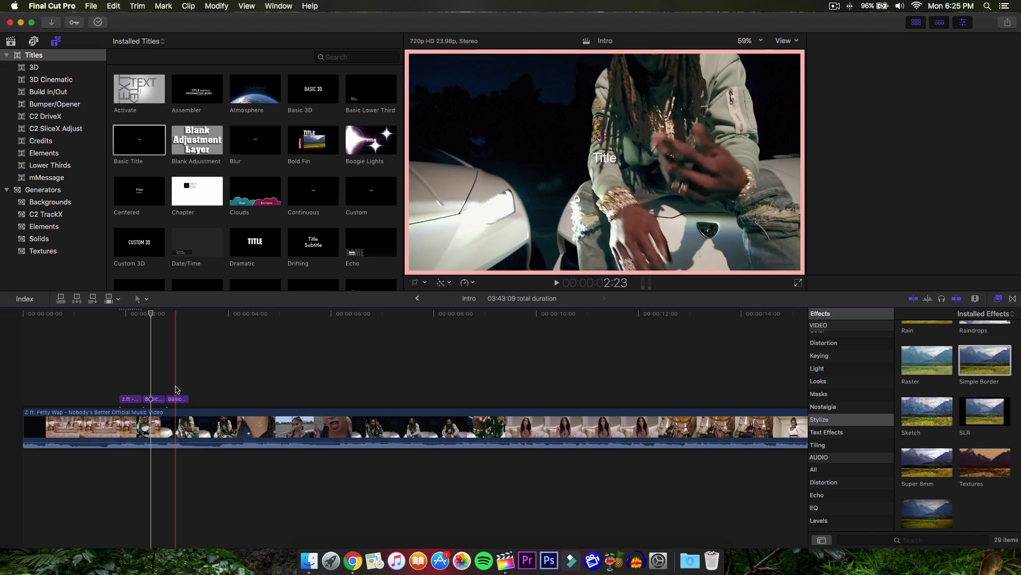
click(176, 398)
drag(158, 404, 197, 389)
key(Delete)
click(137, 398)
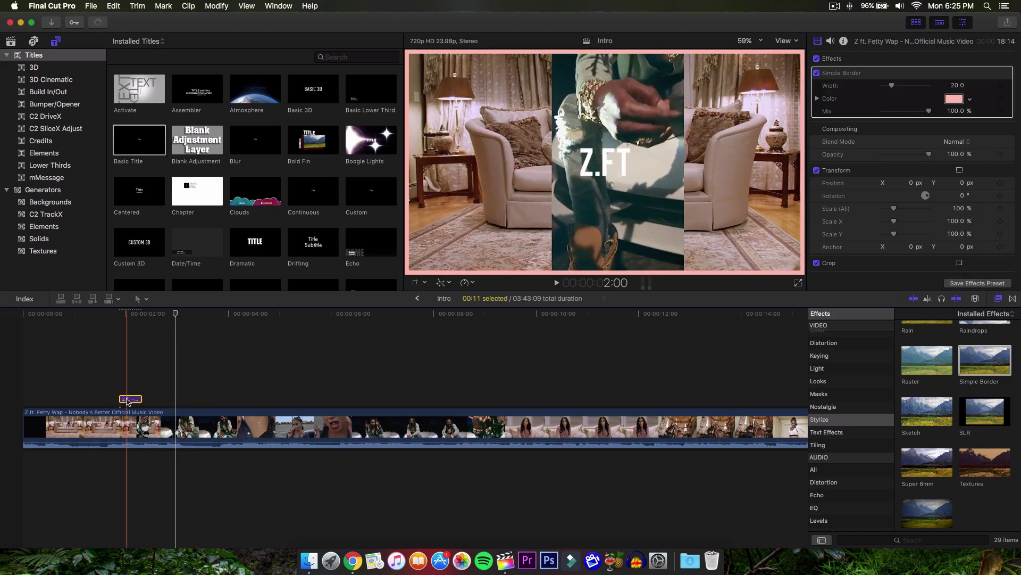
key(super+v)
key(super+v)
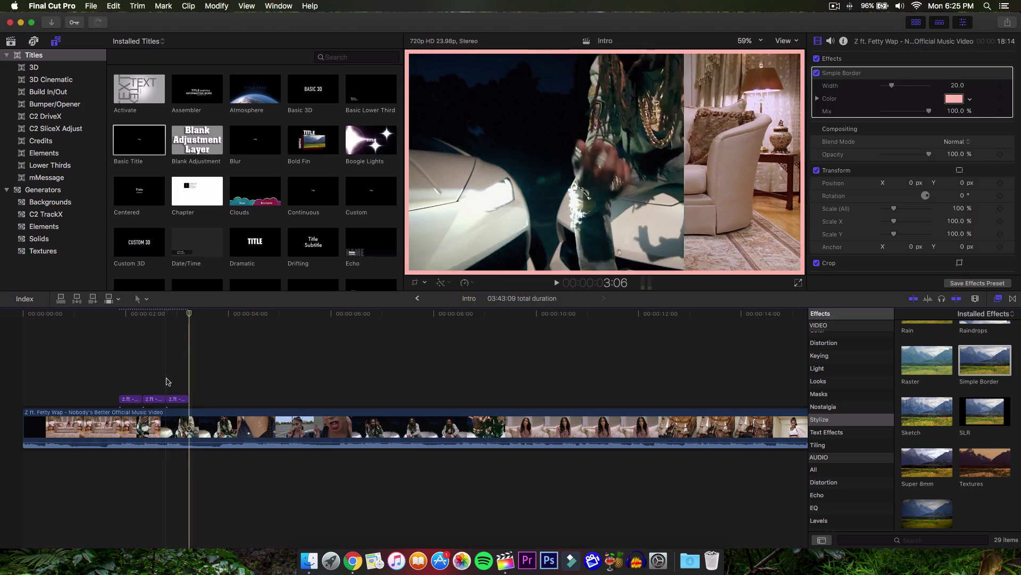
- Change the text of the second title on the timeline to 'fetty'
click(150, 401)
click(153, 400)
double_click(565, 172)
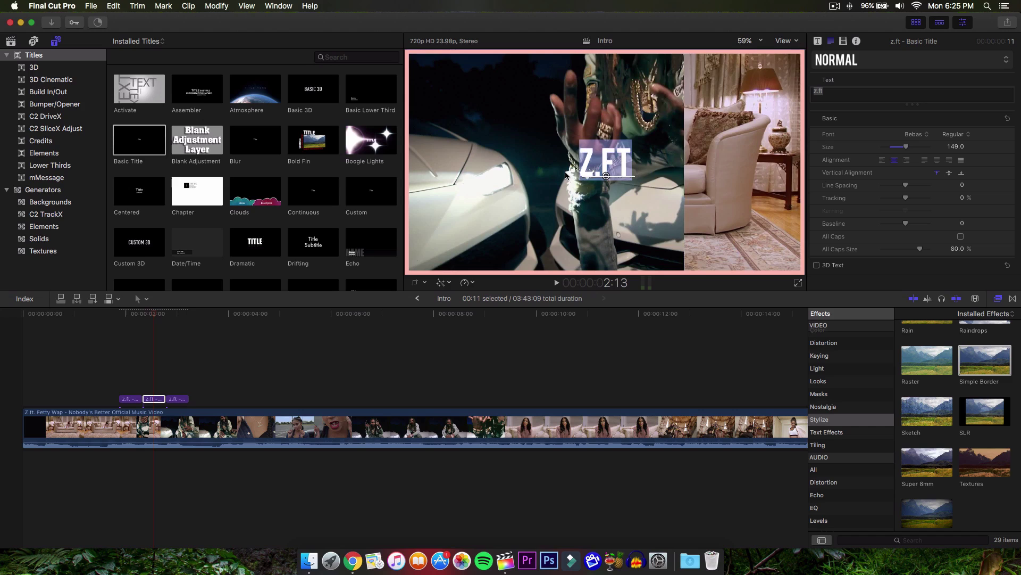
text(fet)
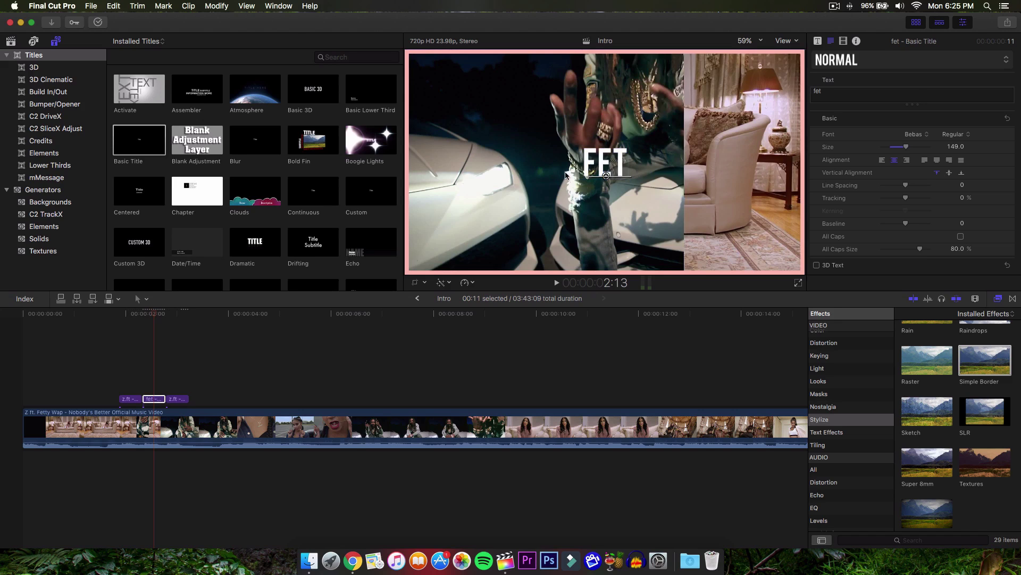
text(ty)
click(189, 358)
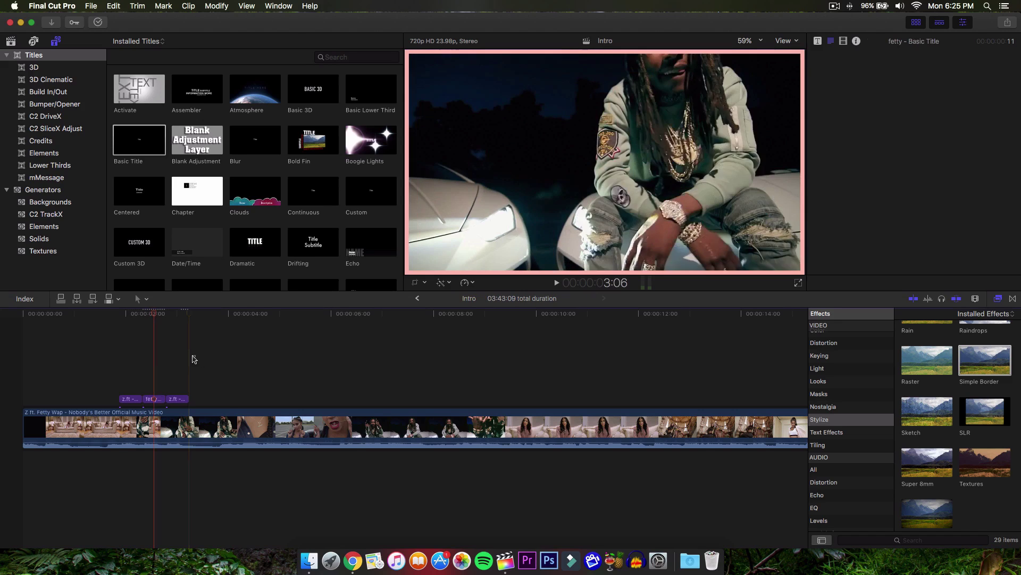
click(157, 365)
- Change the third title's text to 'wap' and play back the three titles from 1:13
double_click(176, 399)
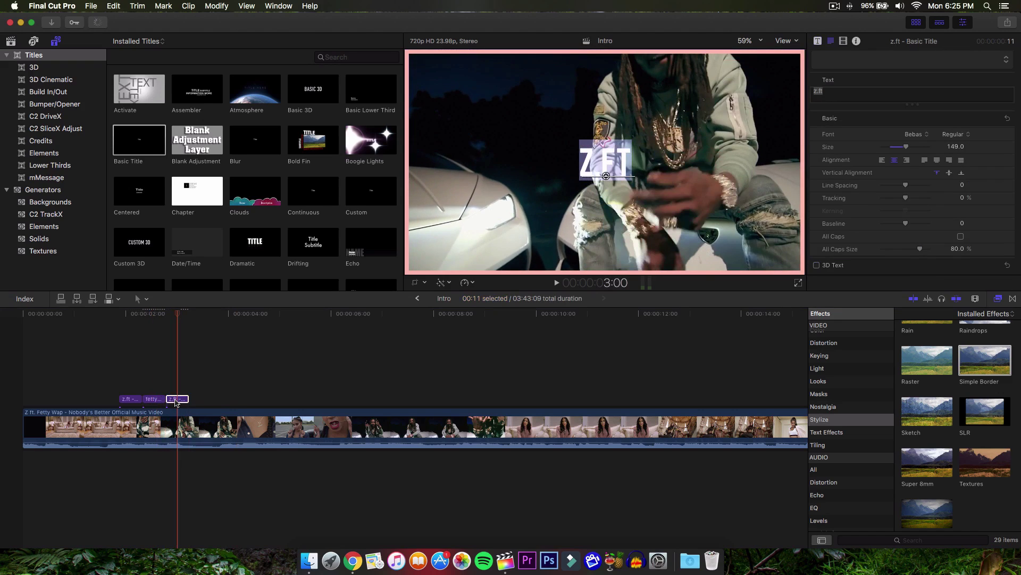
text(wa[)
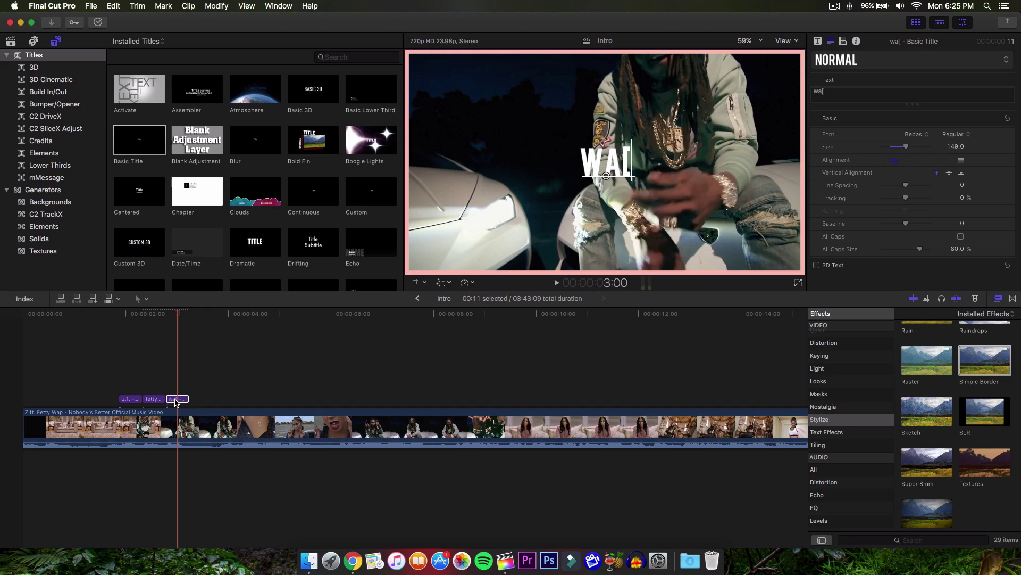
click(183, 383)
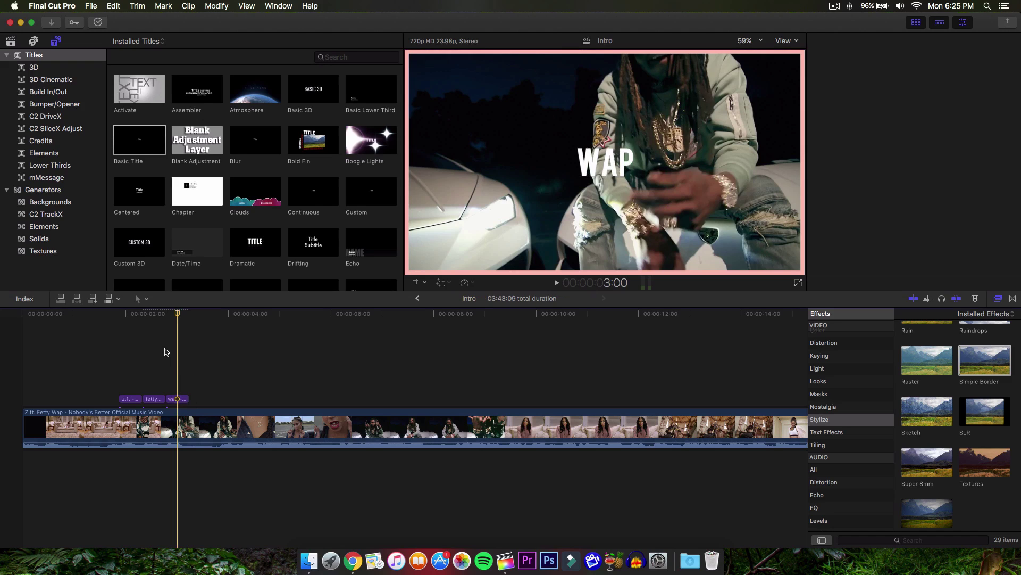
click(120, 335)
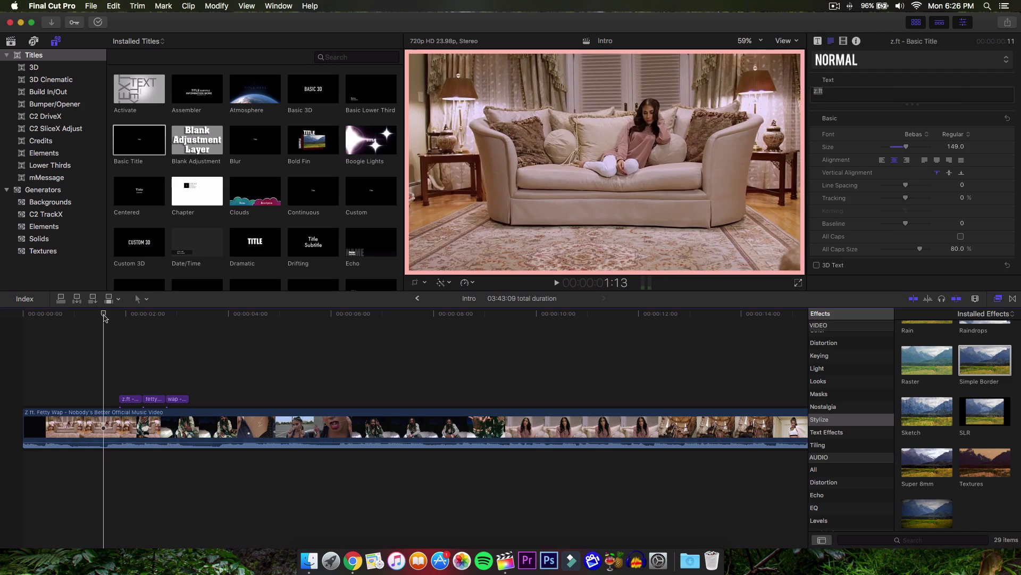
key(space)
key(space)
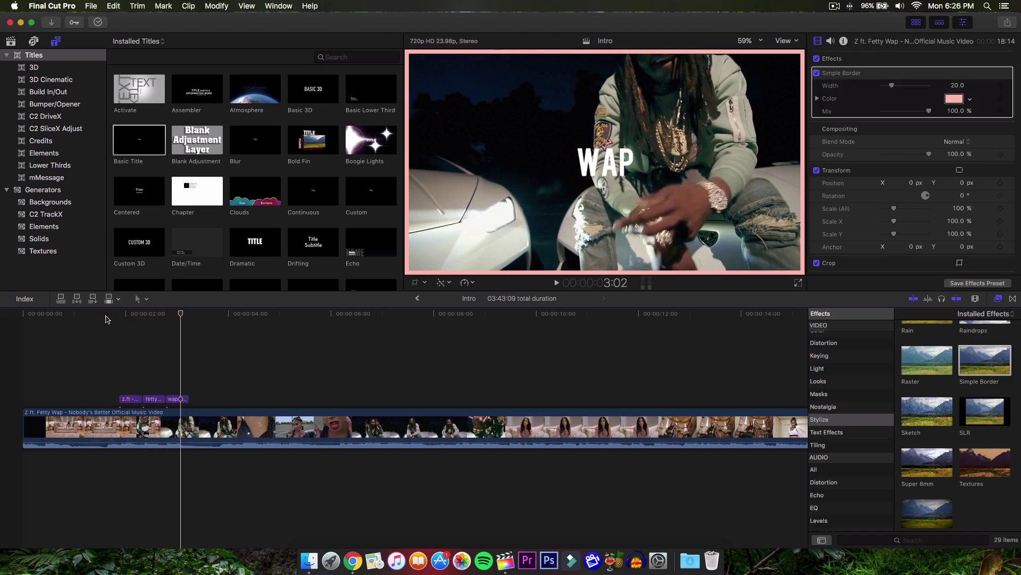
- Try shortening the wap title to 7 frames from its end, play it back and undo the trim
click(184, 399)
drag(185, 399, 179, 399)
key(space)
key(space)
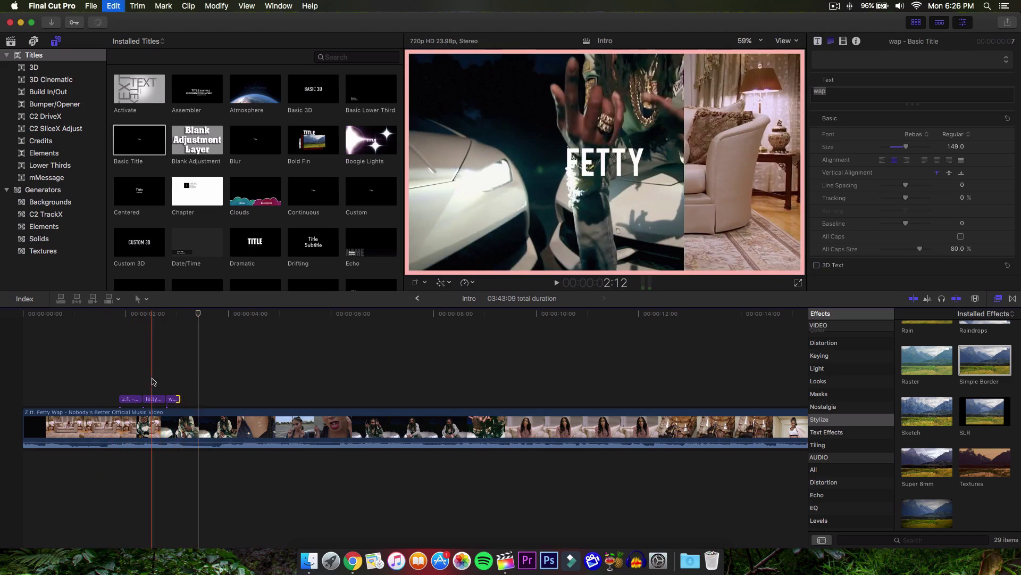
key(super+z)
- Apply the Slide transition from the Movements category across the z.ft, fetty and wap titles
click(183, 383)
scroll(971, 402, up, 1)
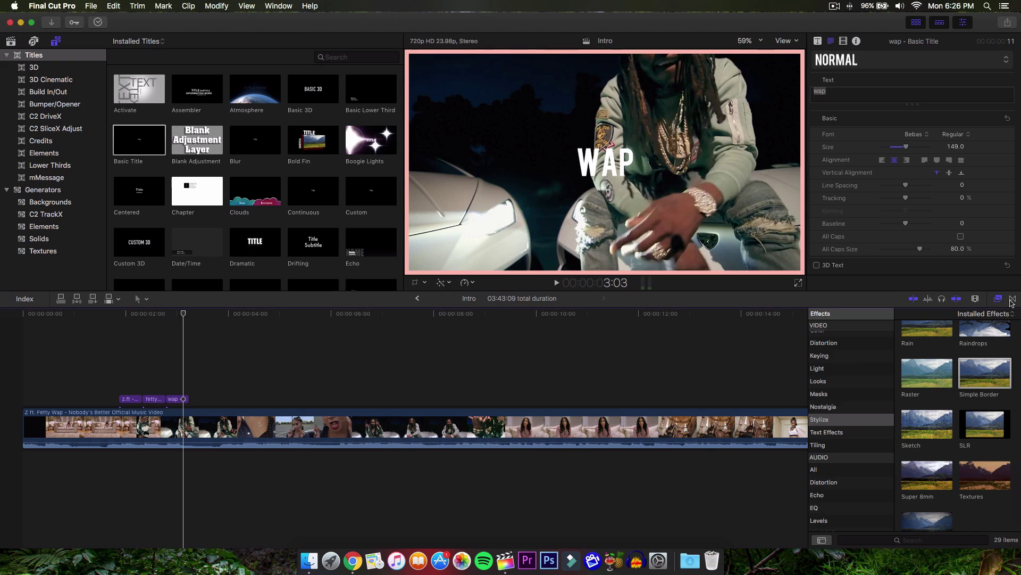
click(1006, 300)
click(999, 299)
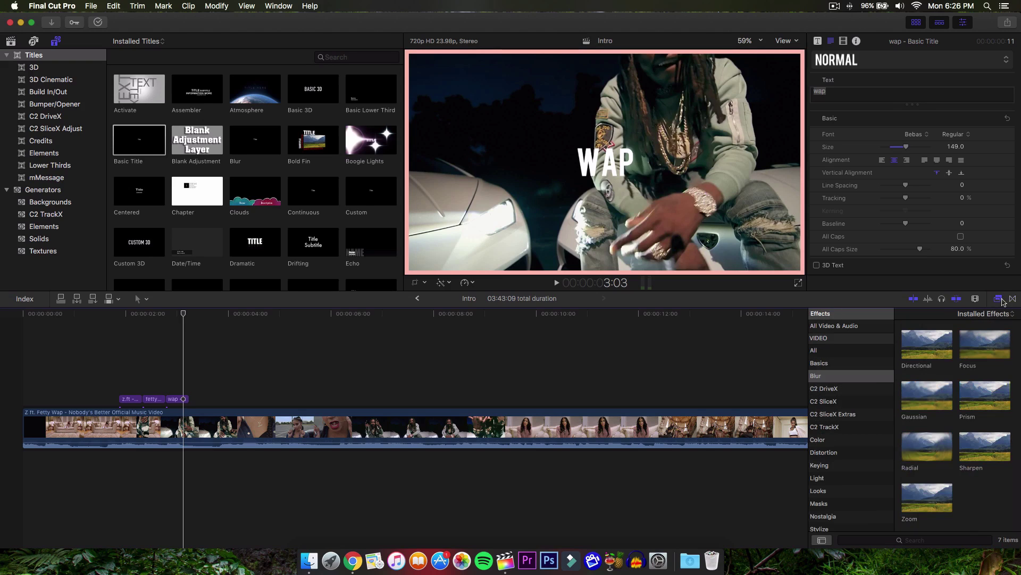
click(1013, 298)
scroll(955, 412, down, 10)
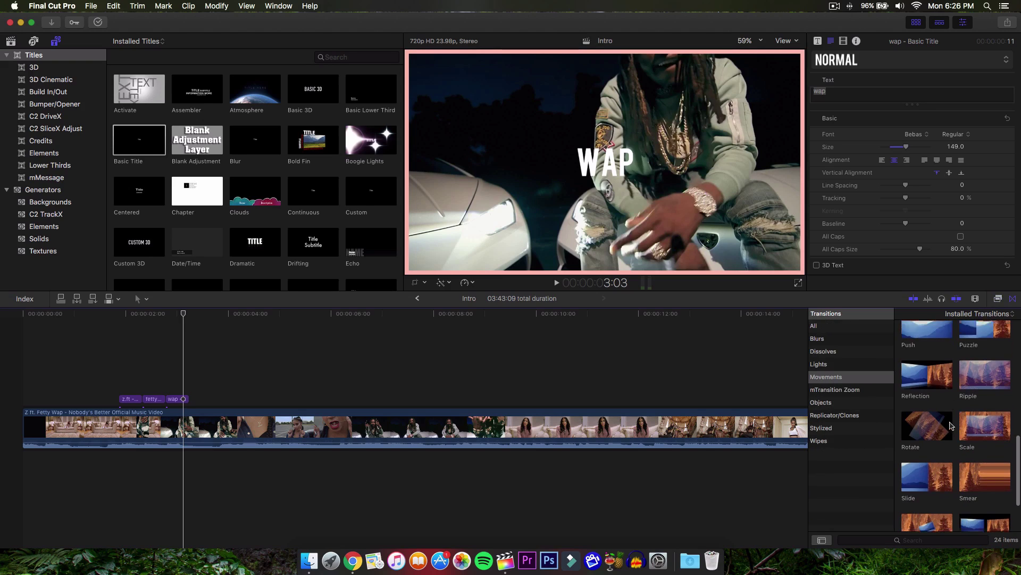
click(934, 467)
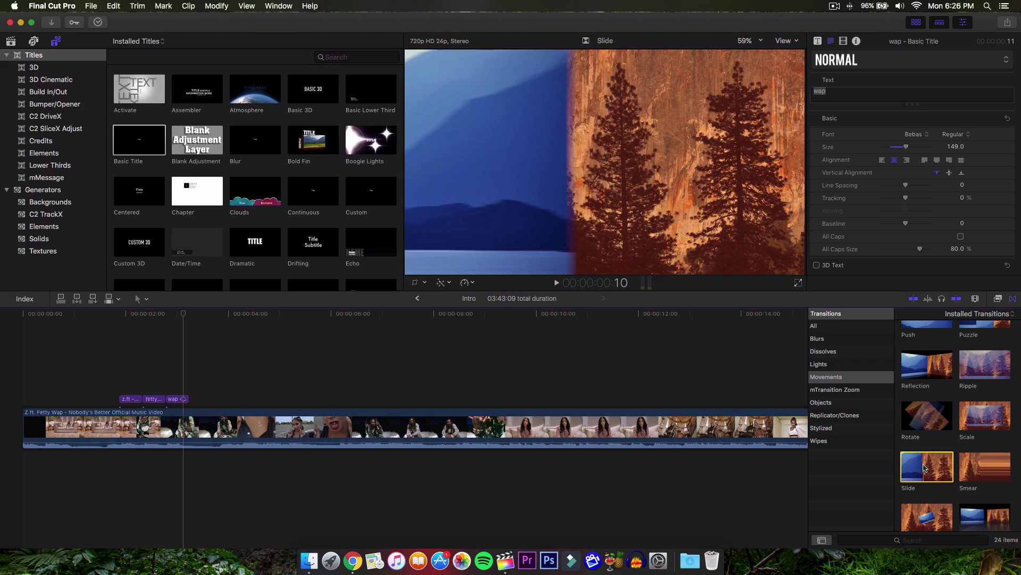
scroll(928, 467, down, 1)
drag(928, 466, 137, 398)
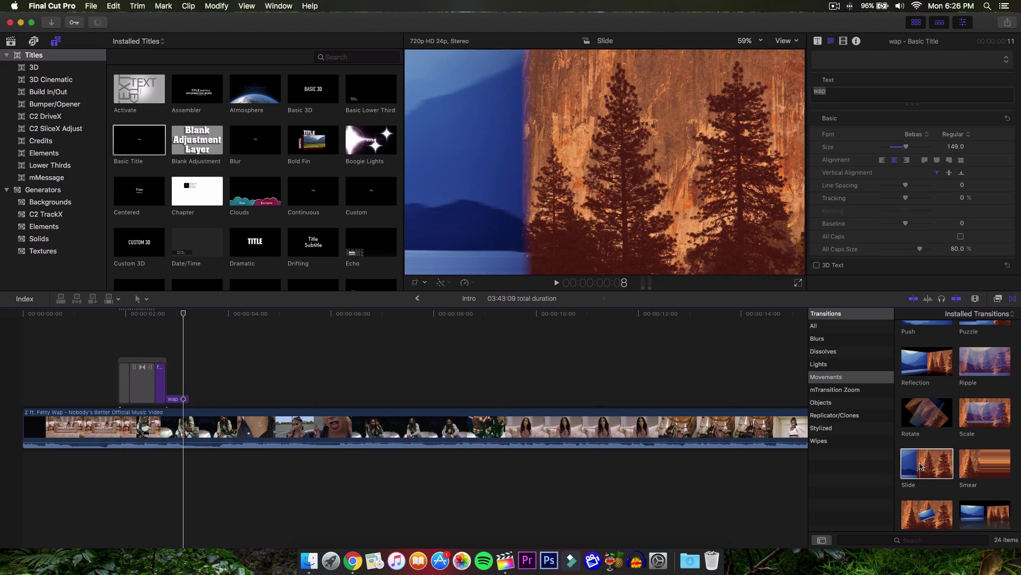
drag(921, 466, 172, 398)
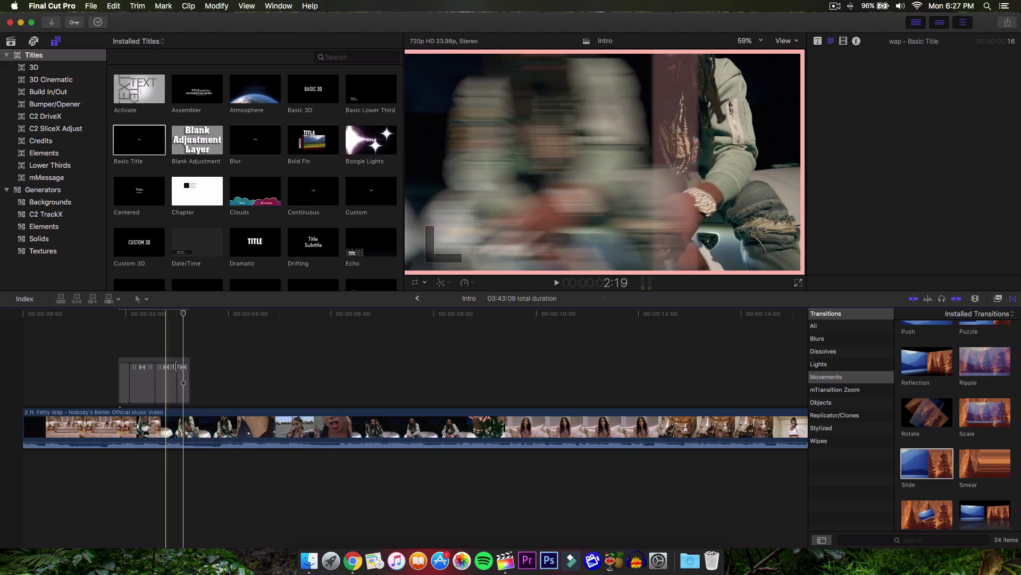
- Select the Slide transition at the end of the wap title and examine its motion between 3:00 and 3:06
click(184, 376)
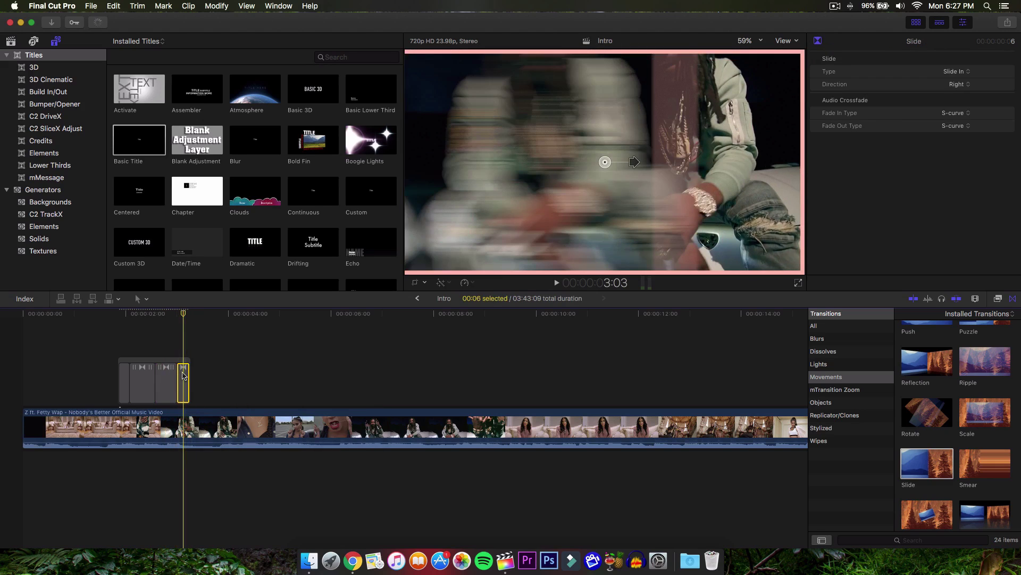
click(175, 315)
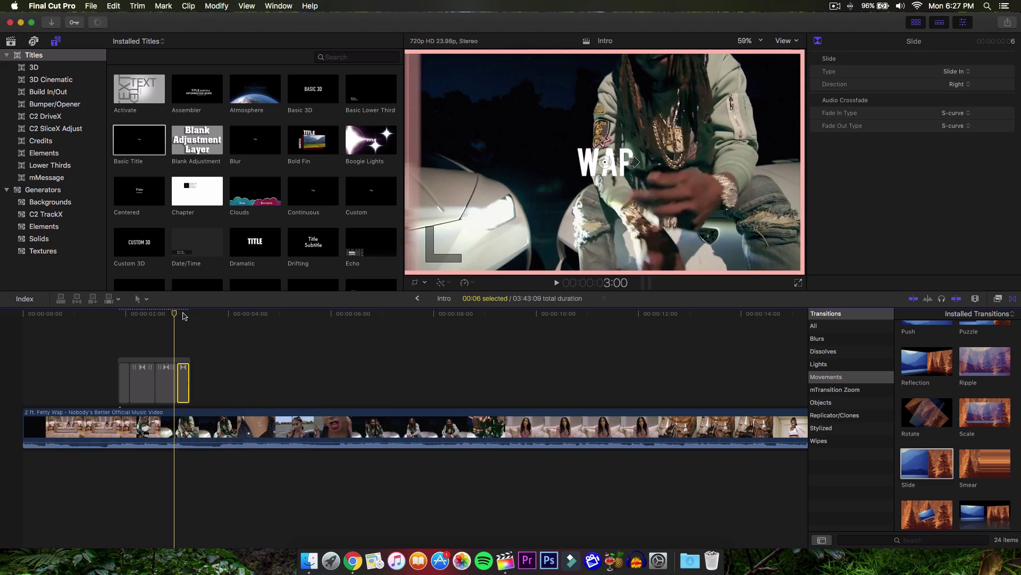
click(183, 316)
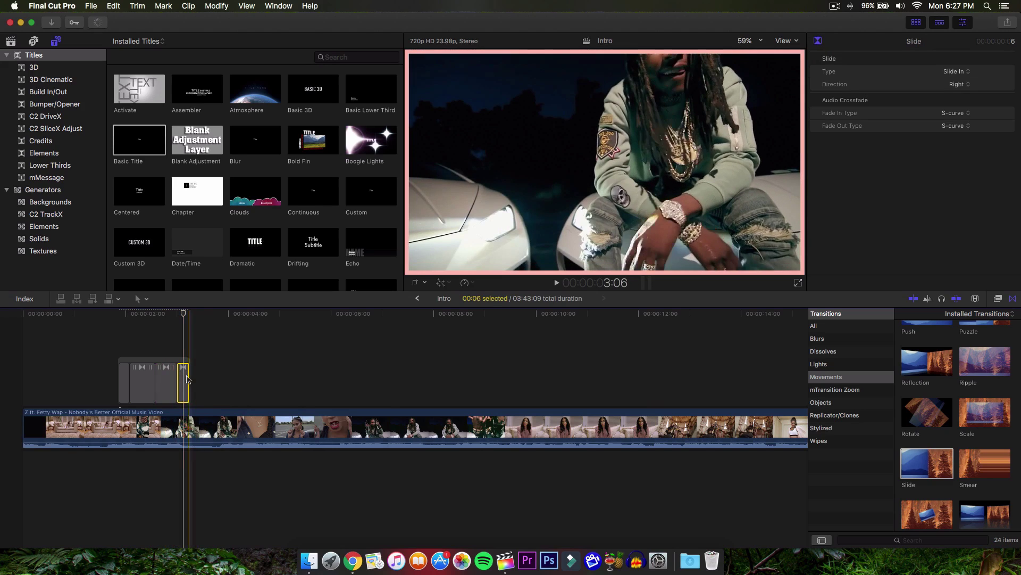
key(Left)
key(Left)
key(Left)
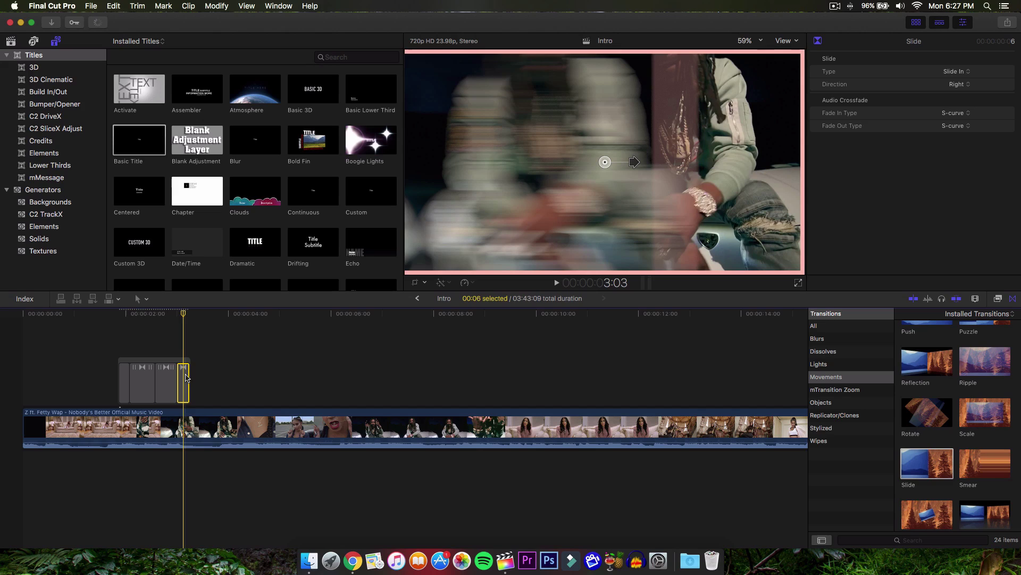
- Delete the Slide transition at the end of the wap title and render the whole timeline
key(Delete)
drag(128, 317, 101, 316)
click(227, 5)
click(236, 211)
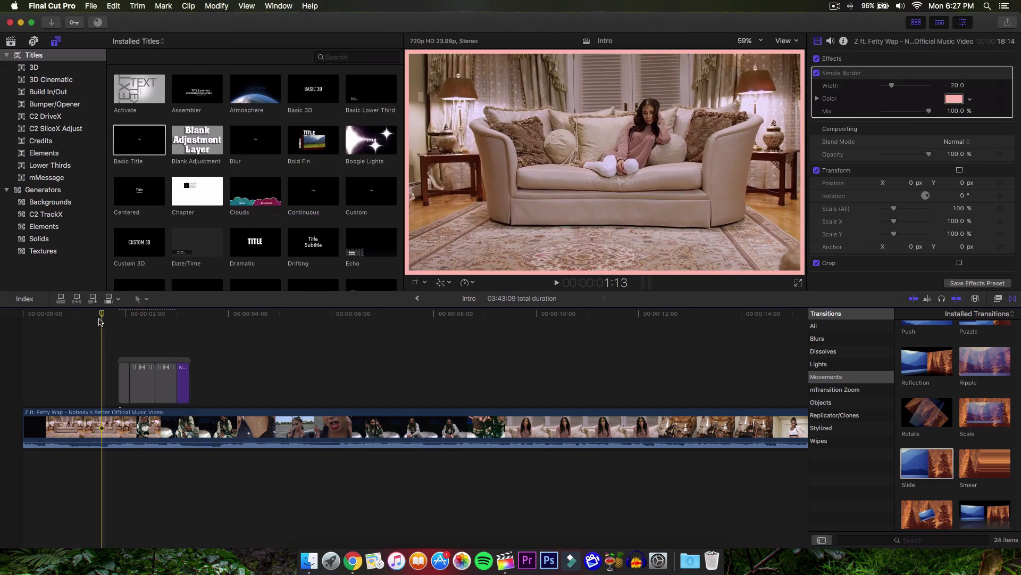
- Play back the intro from its beginning through the z.ft, fetty and wap titles
drag(97, 317, 19, 317)
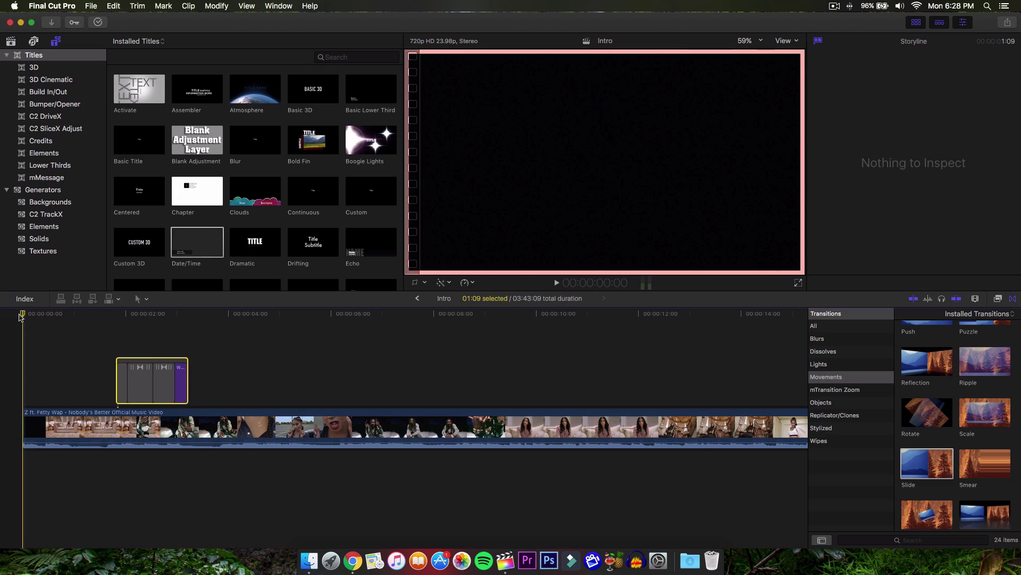
key(space)
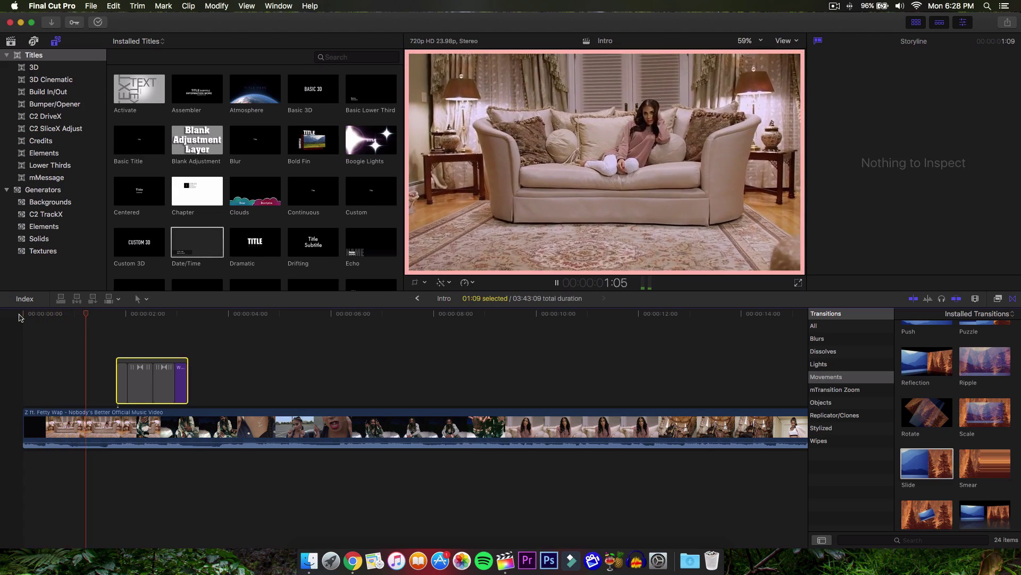
key(space)
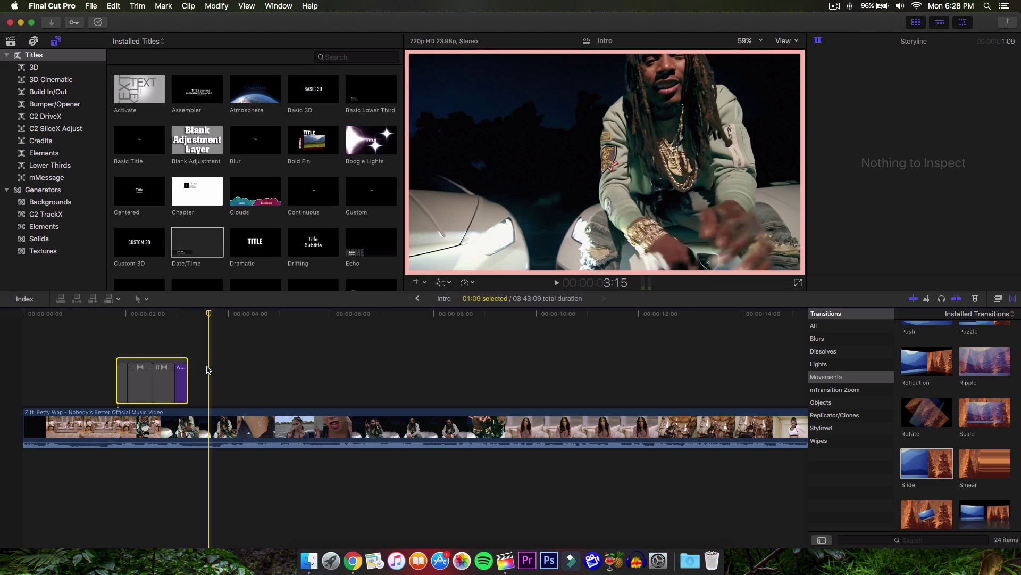
- Duplicate the three-title group so the copy starts just before 4:00, and play it back
drag(209, 314, 202, 315)
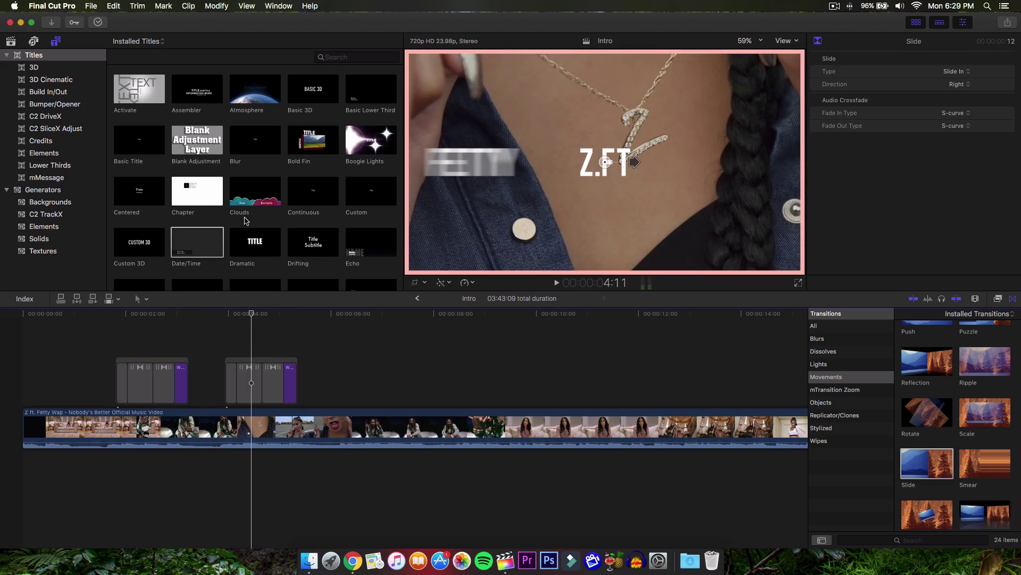
key(space)
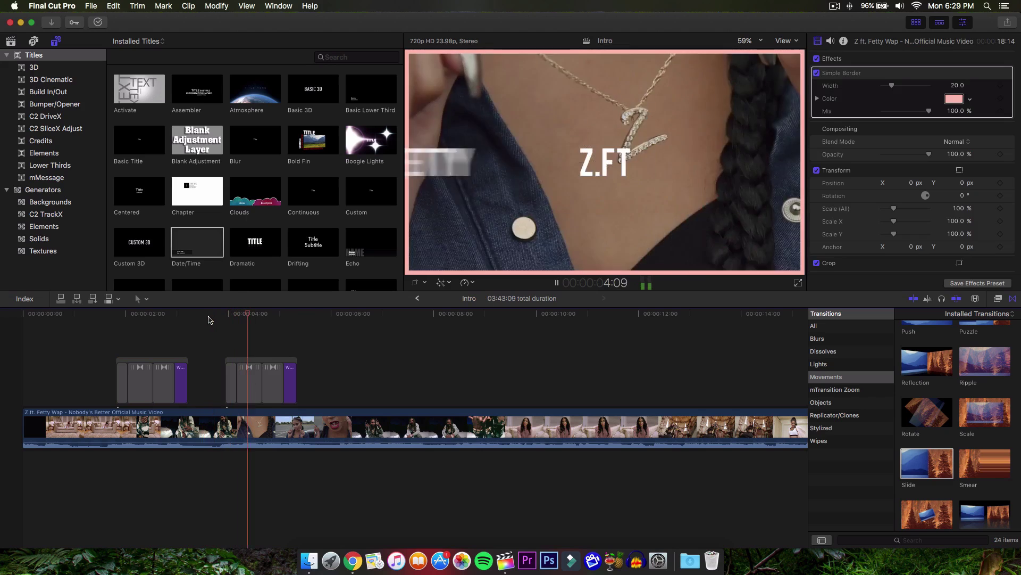
- Replace the z.ft text of the first title in the duplicated group with 'offi cial'
click(230, 384)
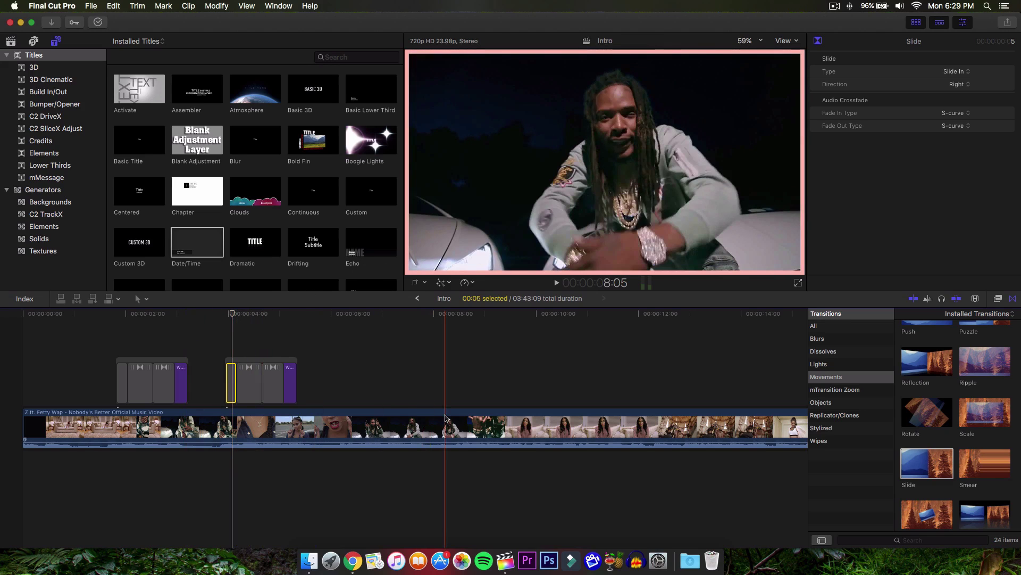
key(super+equal)
key(super+equal)
scroll(353, 490, left, 10)
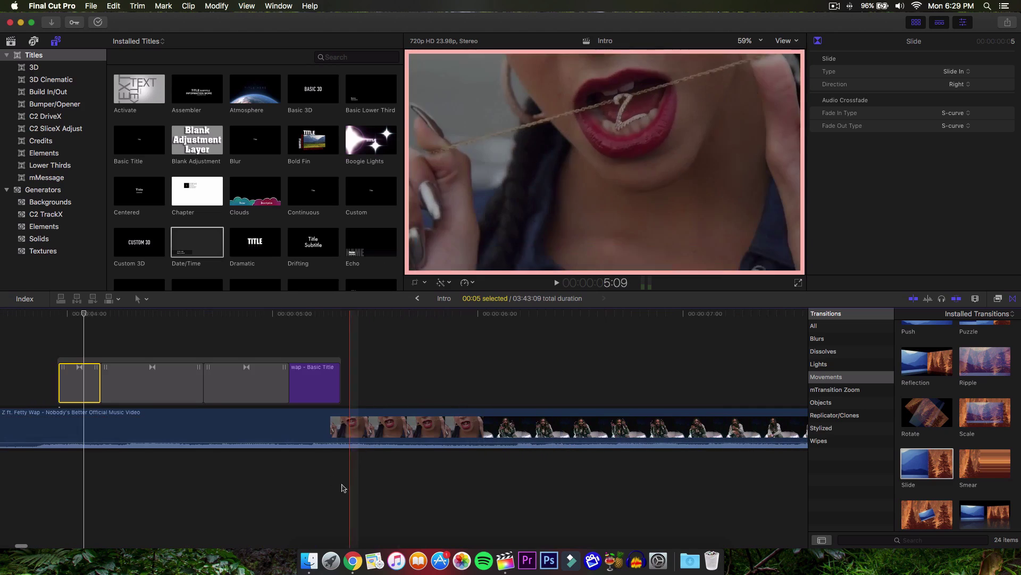
click(114, 375)
click(100, 372)
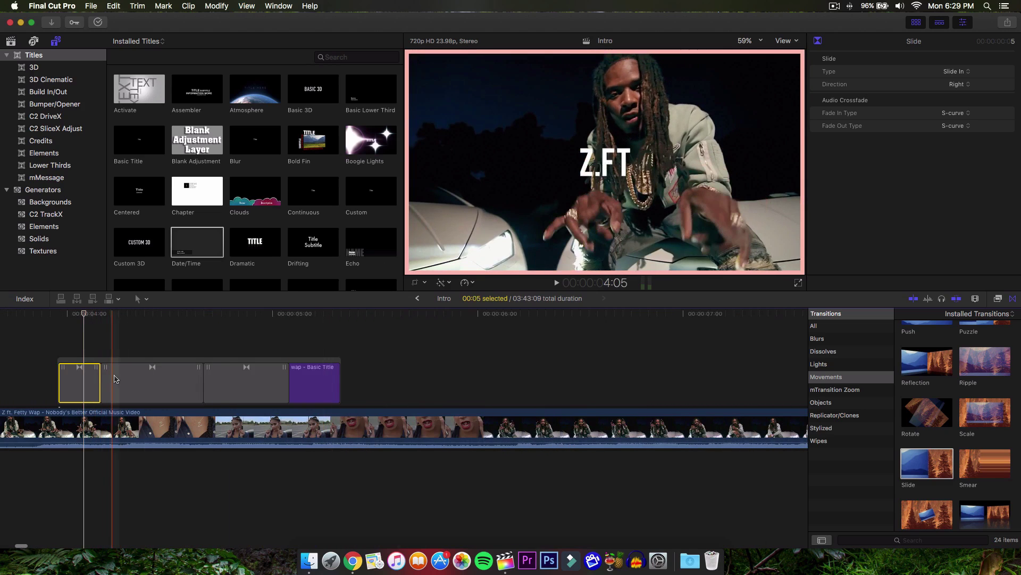
scroll(122, 378, left, 3)
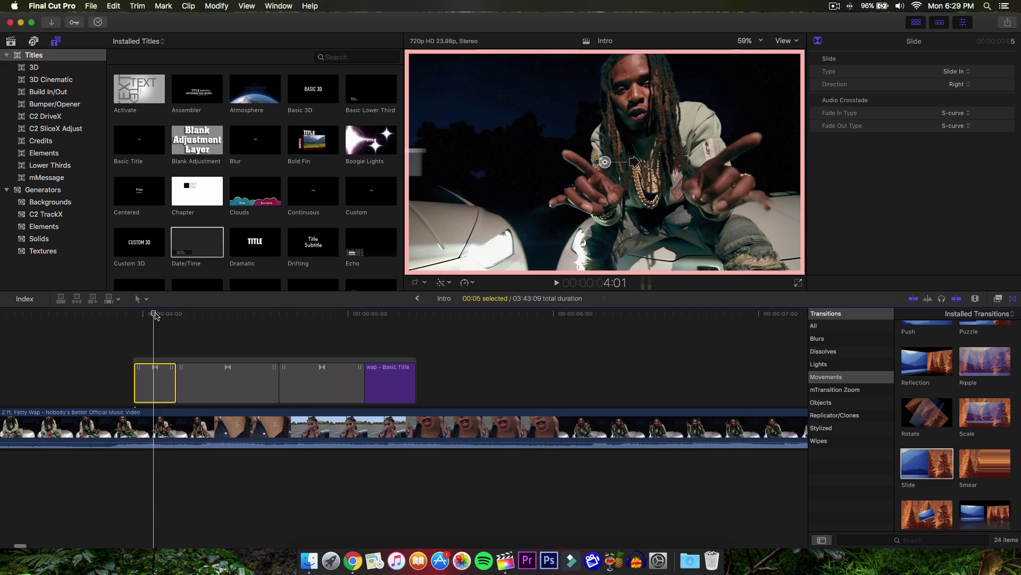
drag(164, 315, 177, 315)
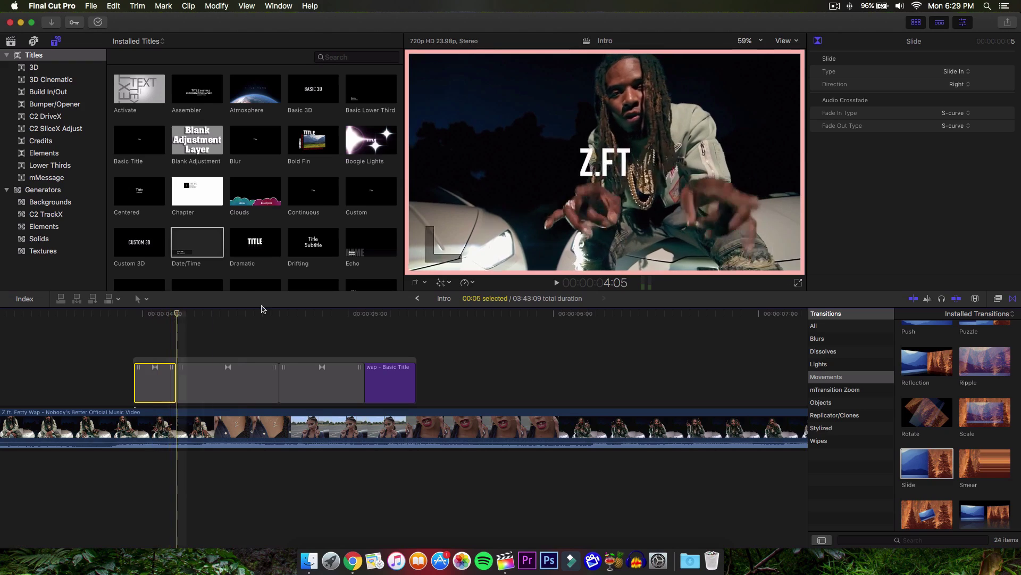
double_click(614, 176)
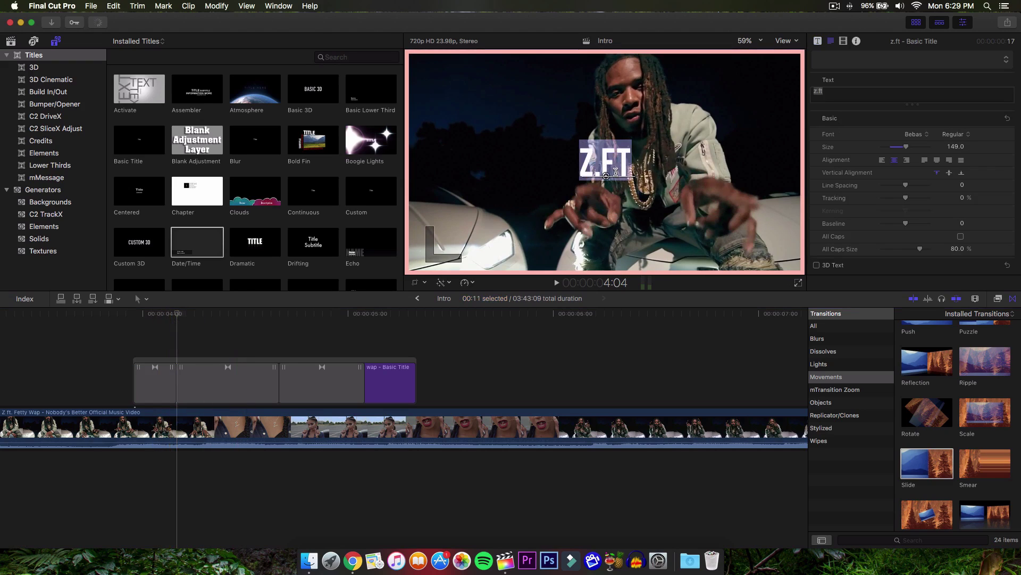
key(BackSpace)
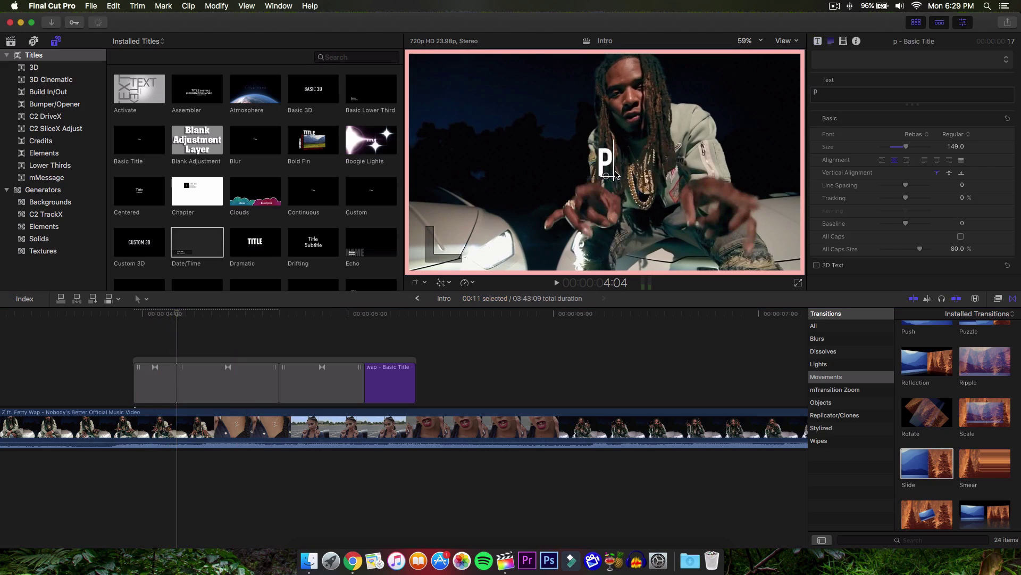
text(offi cial)
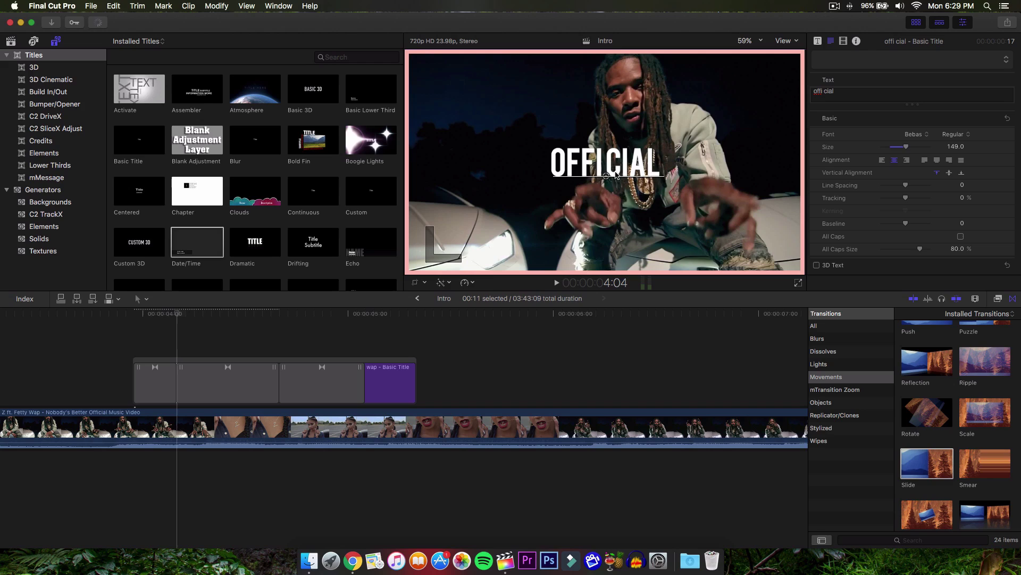
- Replace the fetty text of the second title in the duplicated group with 'music' at 4:16
click(217, 380)
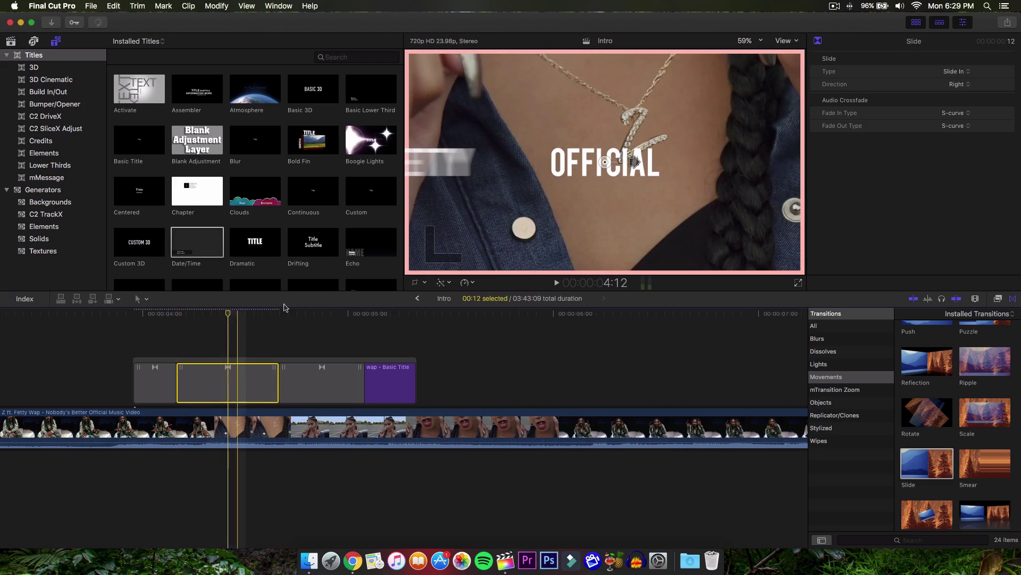
click(279, 315)
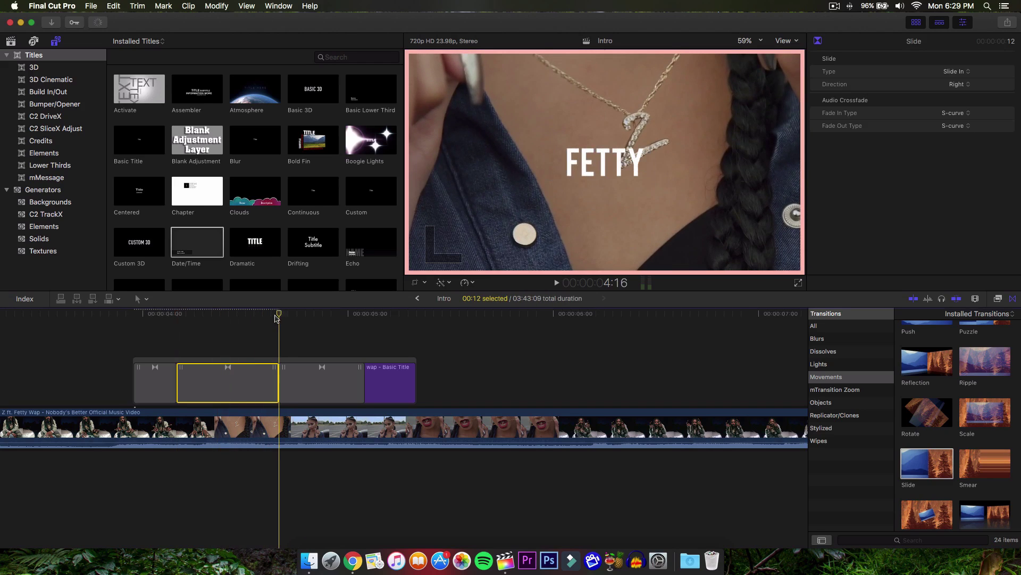
double_click(588, 165)
text(music)
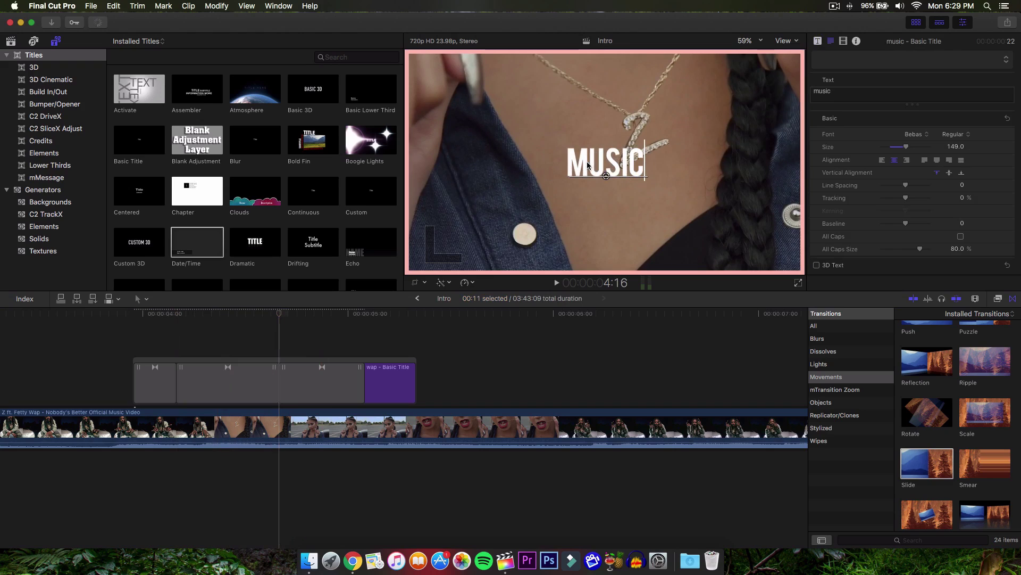
- Replace the wap text of the last title in the duplicated group with 'video' at 5:02
click(302, 335)
click(361, 383)
double_click(614, 171)
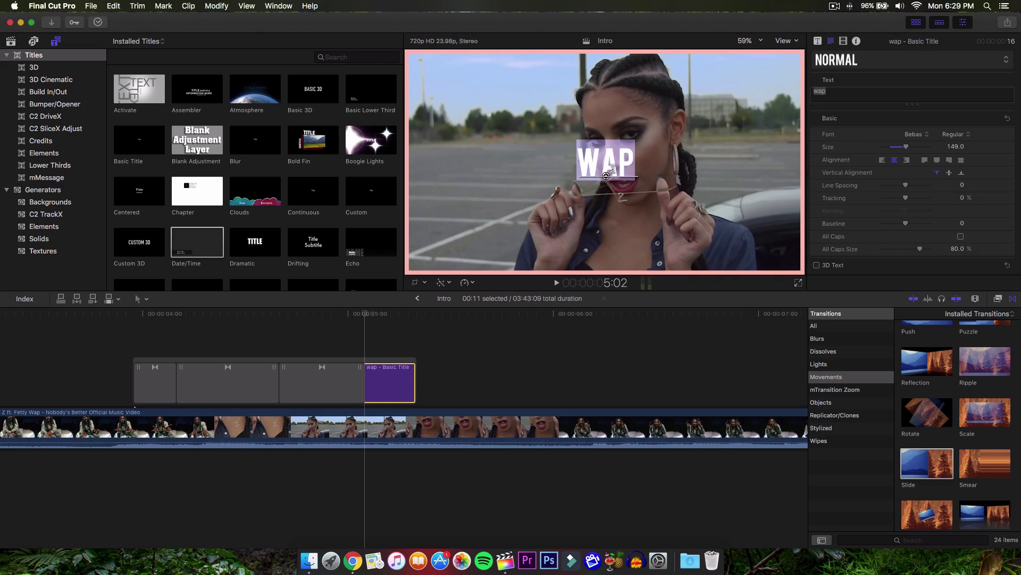
key(BackSpace)
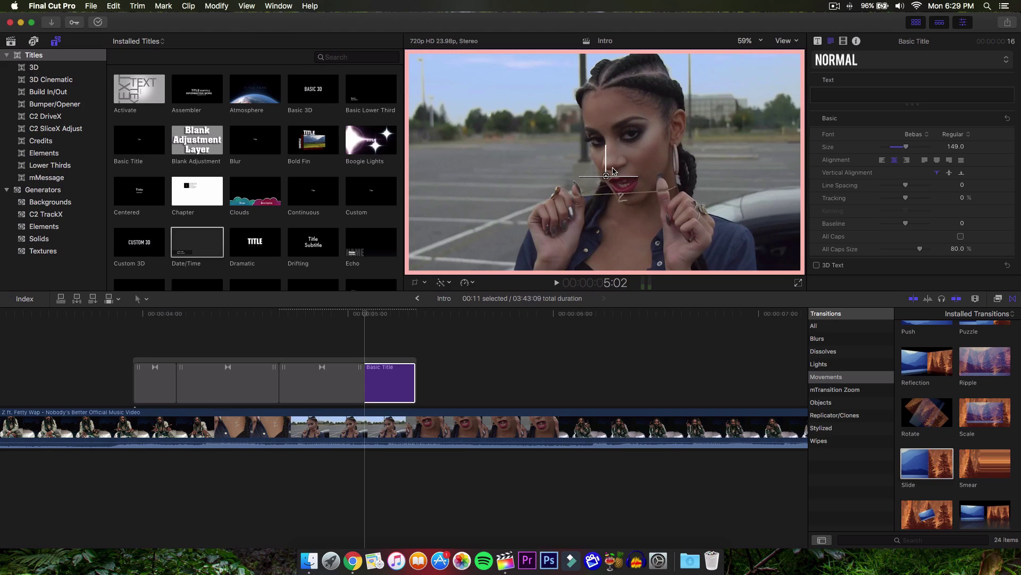
text(video)
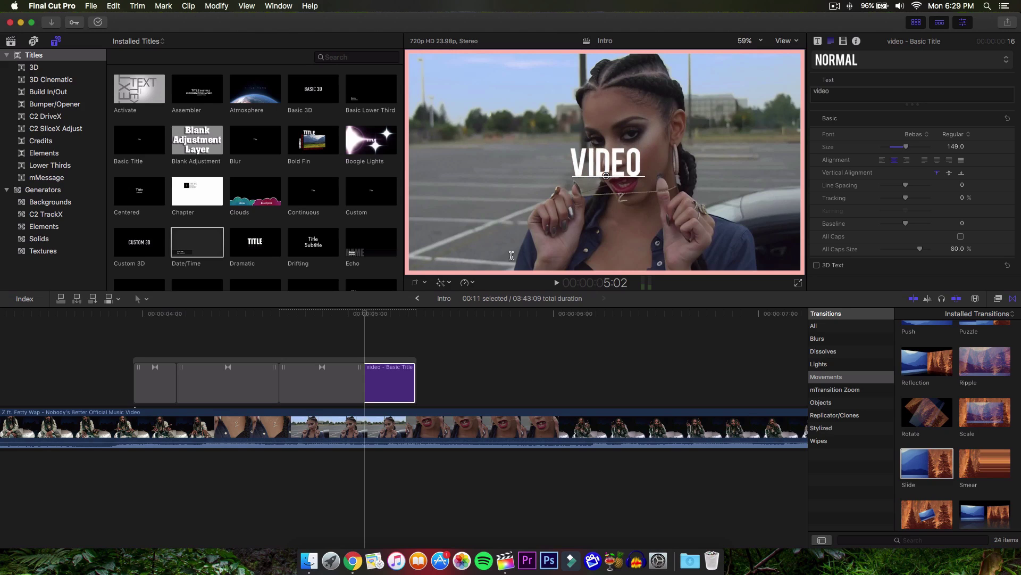
- Select the whole second title group and render it
click(408, 359)
click(117, 314)
click(217, 6)
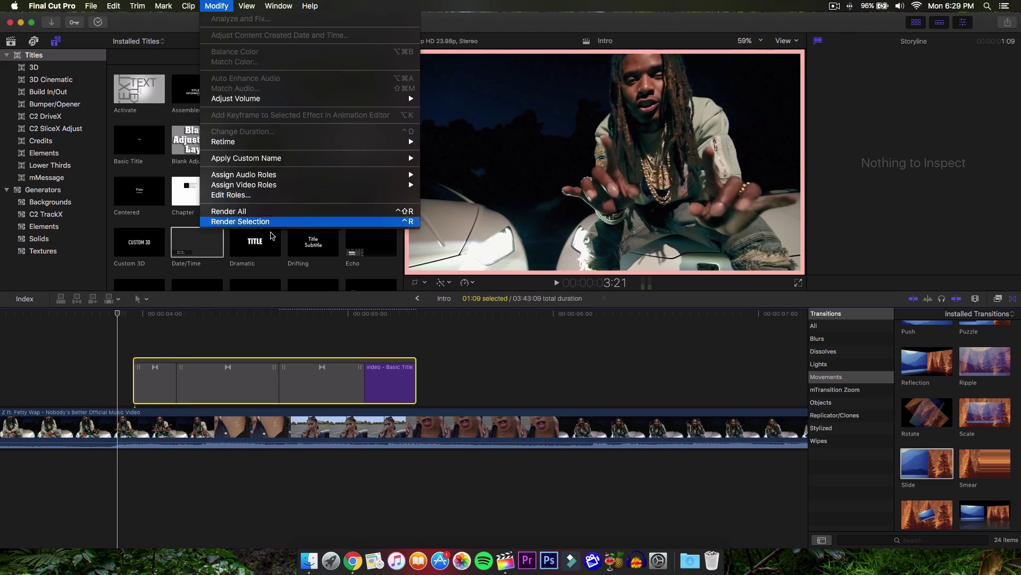
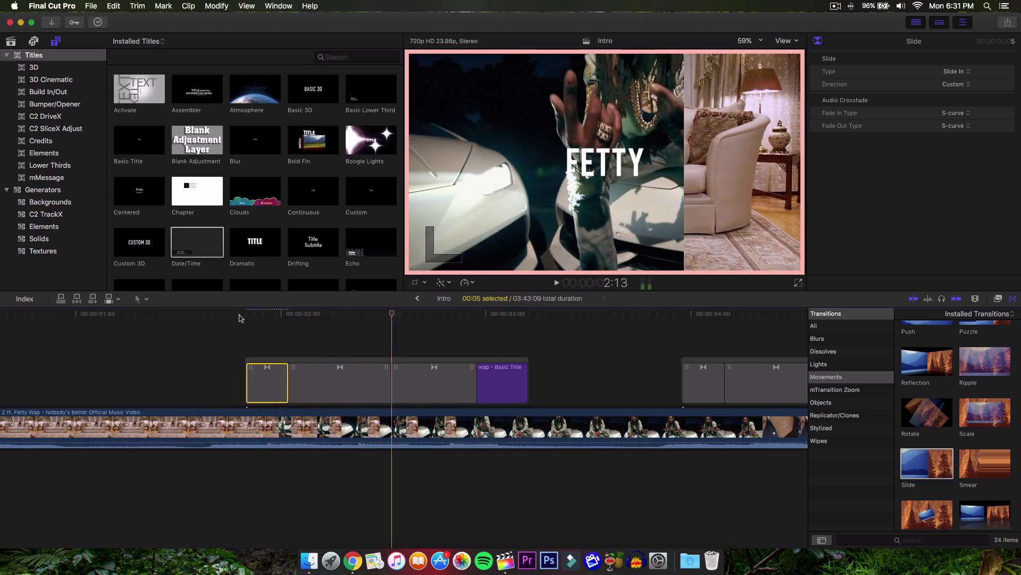
- Play back the first title group and reverse the Slide direction between fetty and wap at 2:18 so it points left
click(239, 317)
key(space)
drag(298, 317, 434, 315)
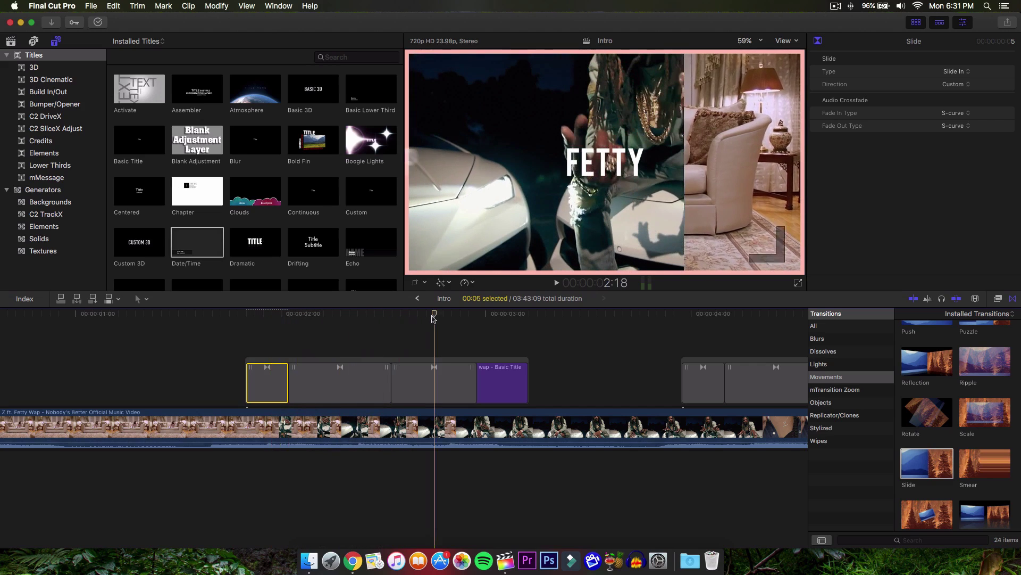
key(c)
drag(635, 162, 539, 165)
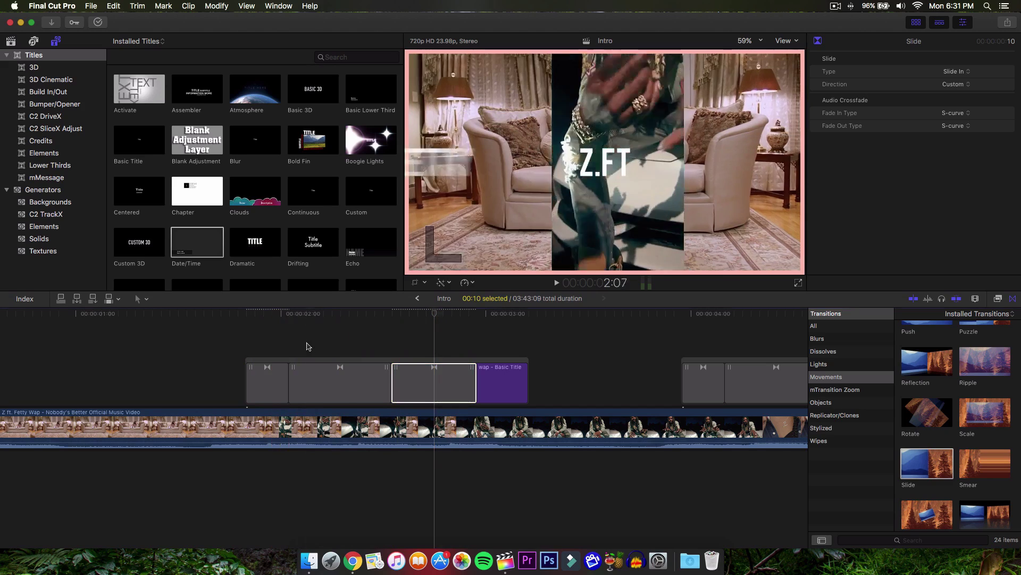
- Render the timeline and play back the first title group from 1:17
click(227, 314)
click(230, 5)
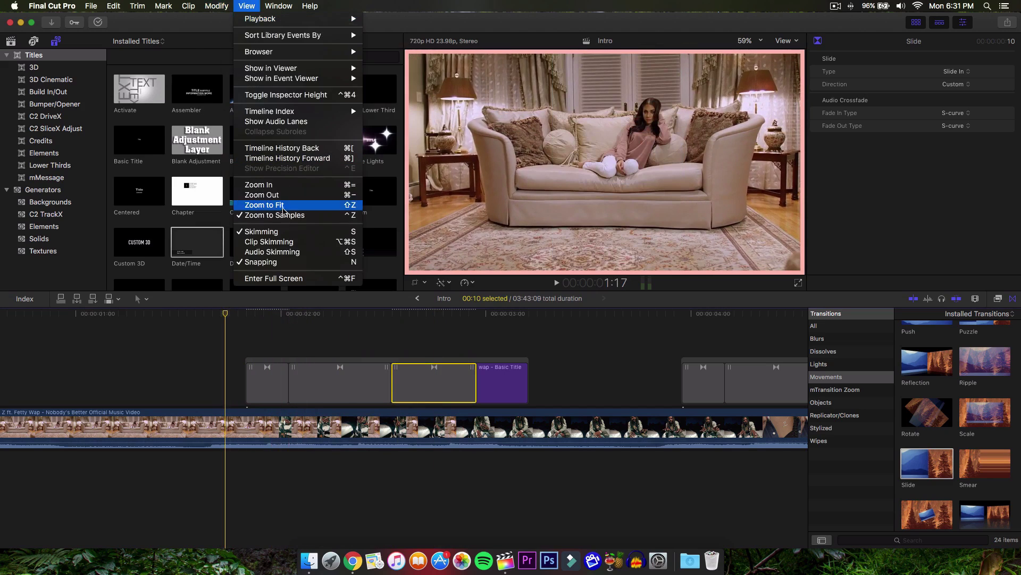
click(243, 210)
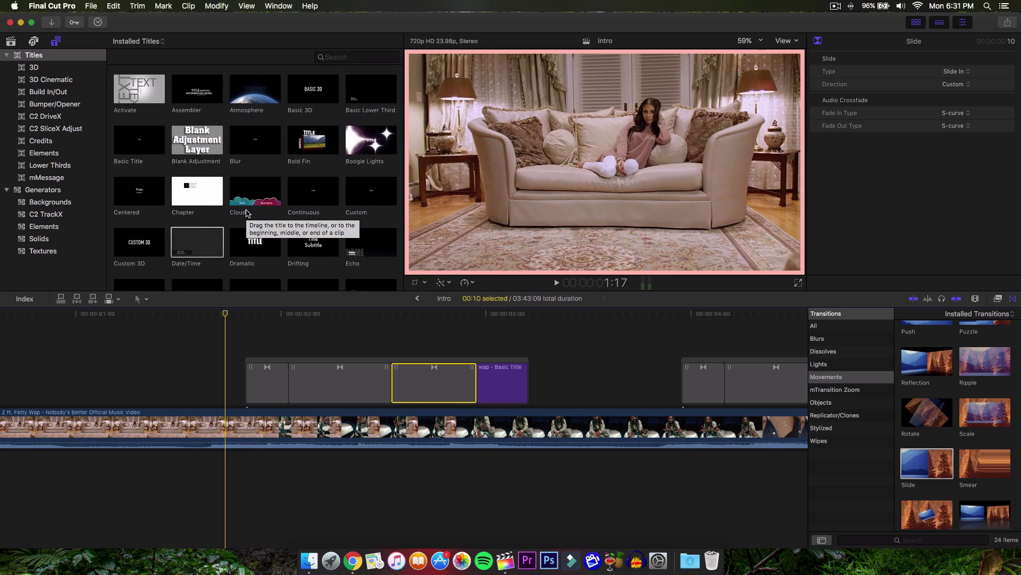
key(space)
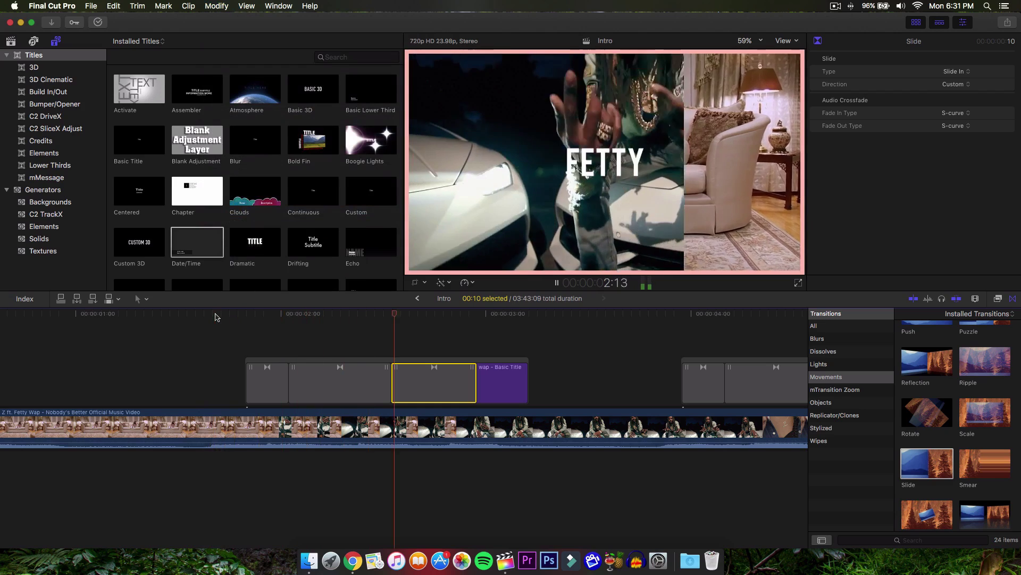
key(space)
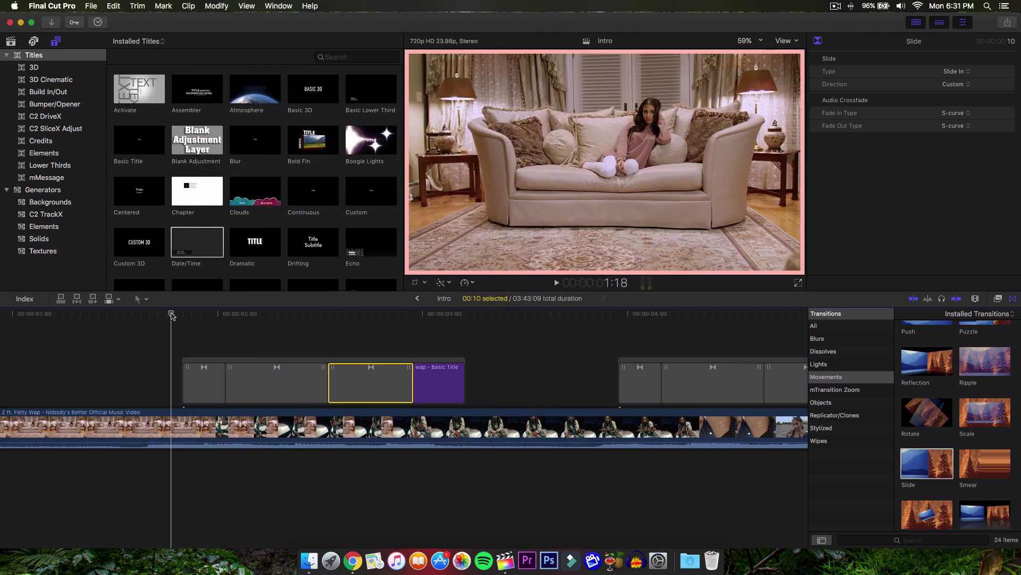
- Examine the type, fade-in and fade-out options of the Slide transition at the start of the first title group
scroll(171, 314, left, 5)
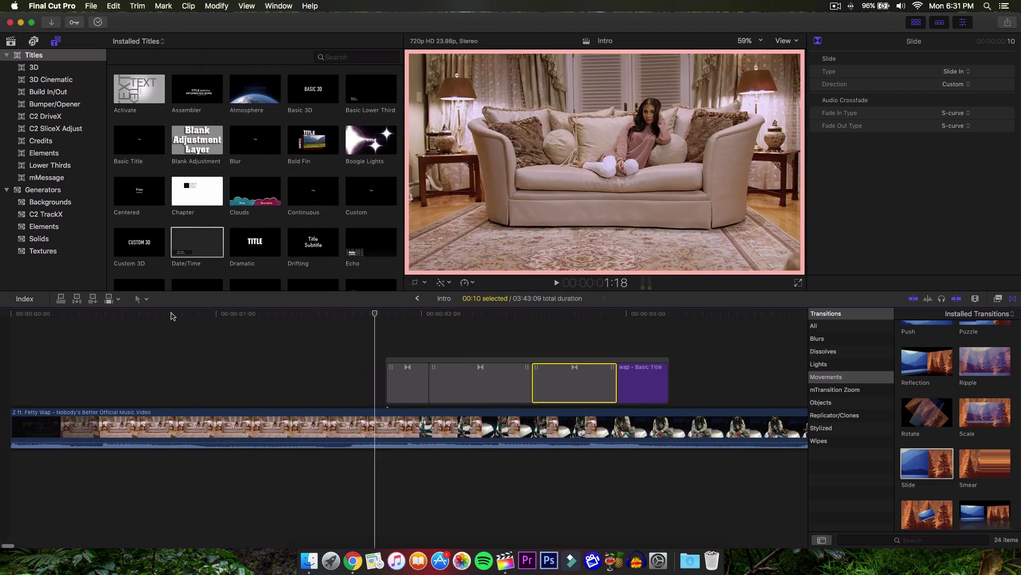
scroll(280, 347, right, 4)
click(344, 382)
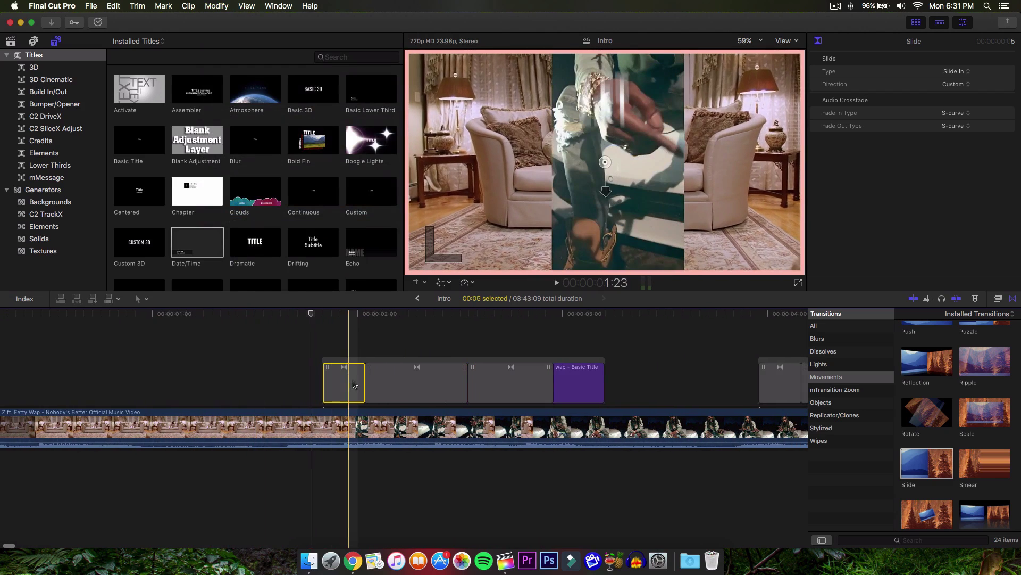
click(342, 320)
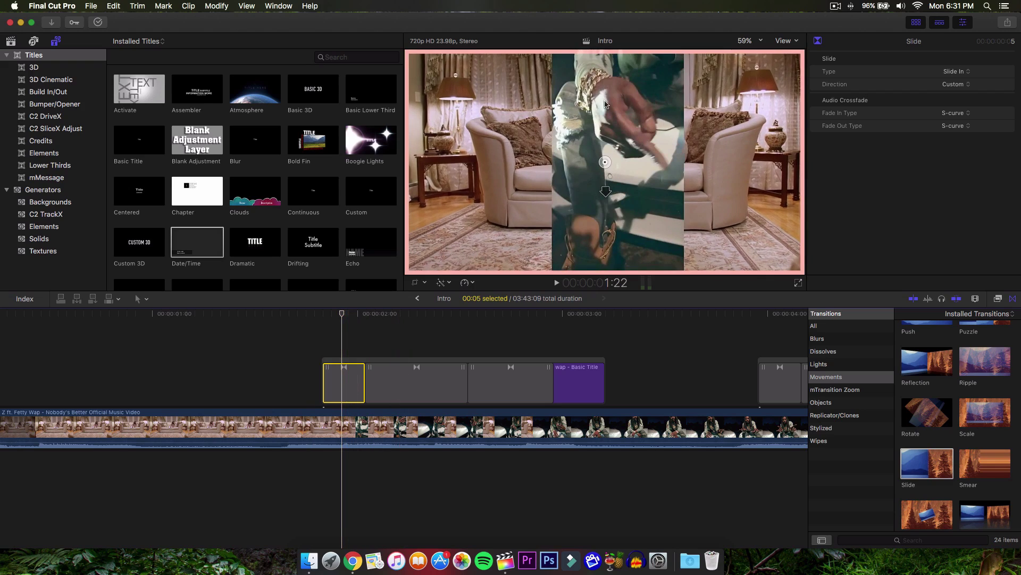
click(956, 114)
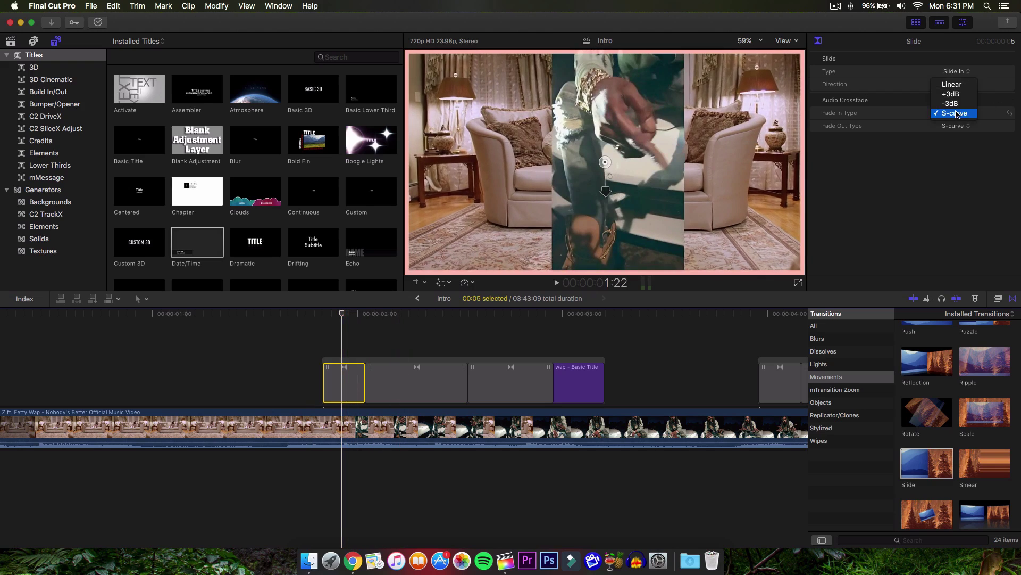
click(955, 113)
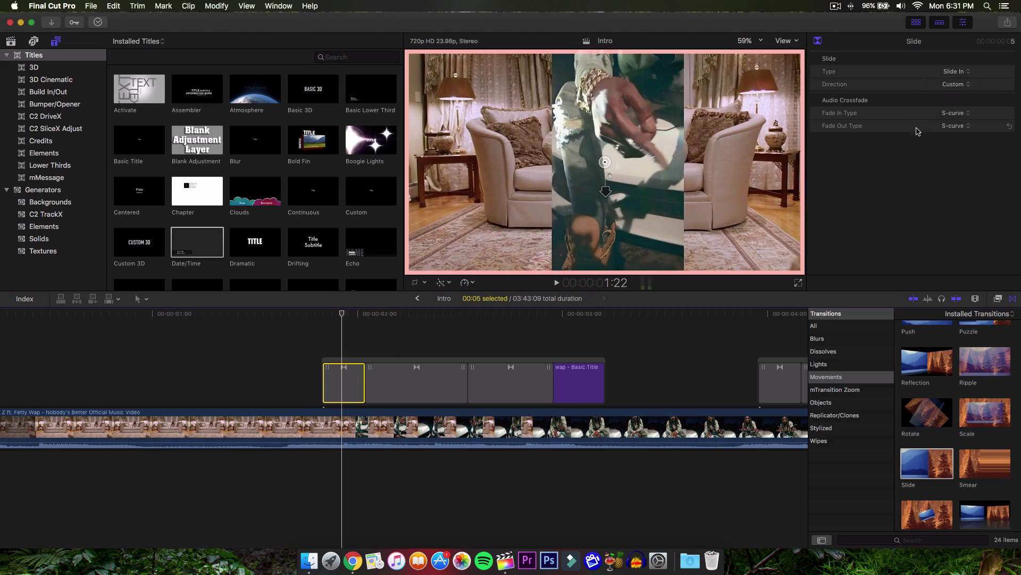
click(959, 127)
click(954, 71)
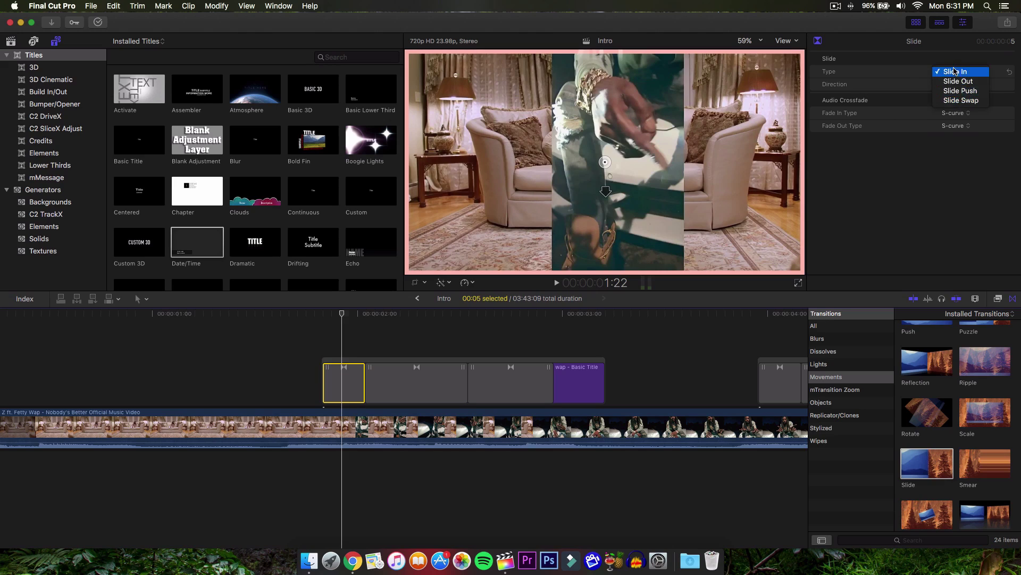
click(925, 60)
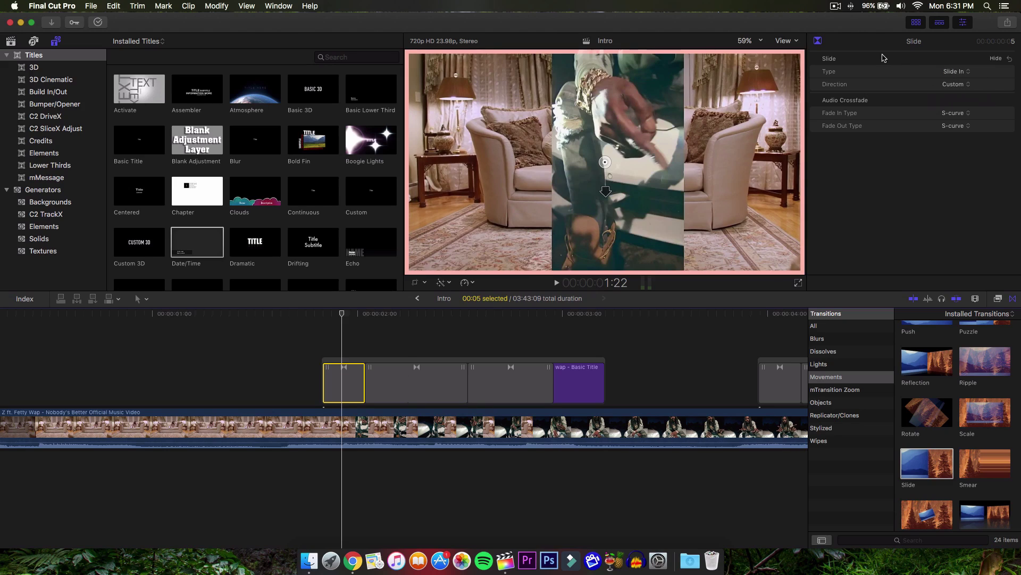
click(261, 314)
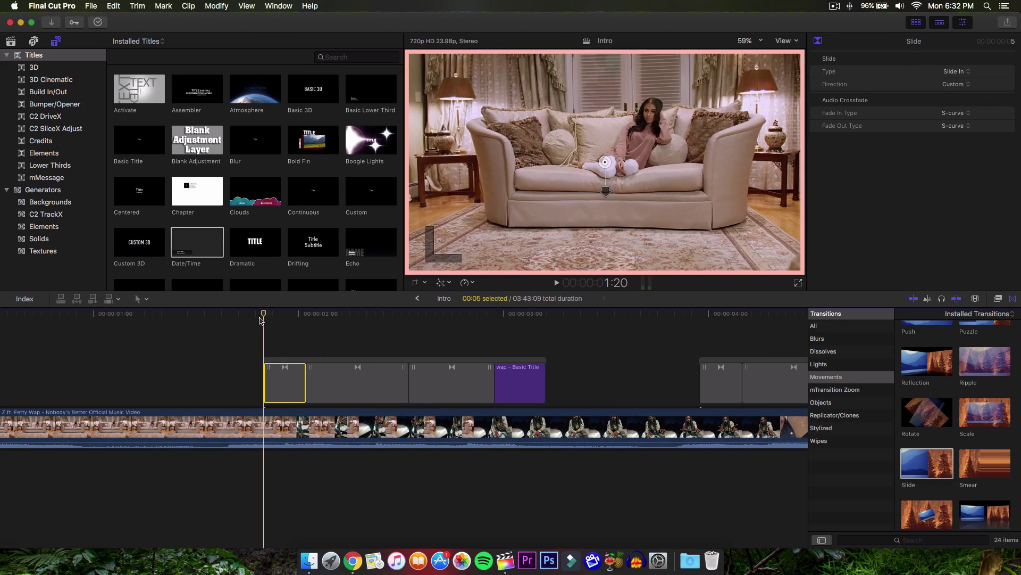